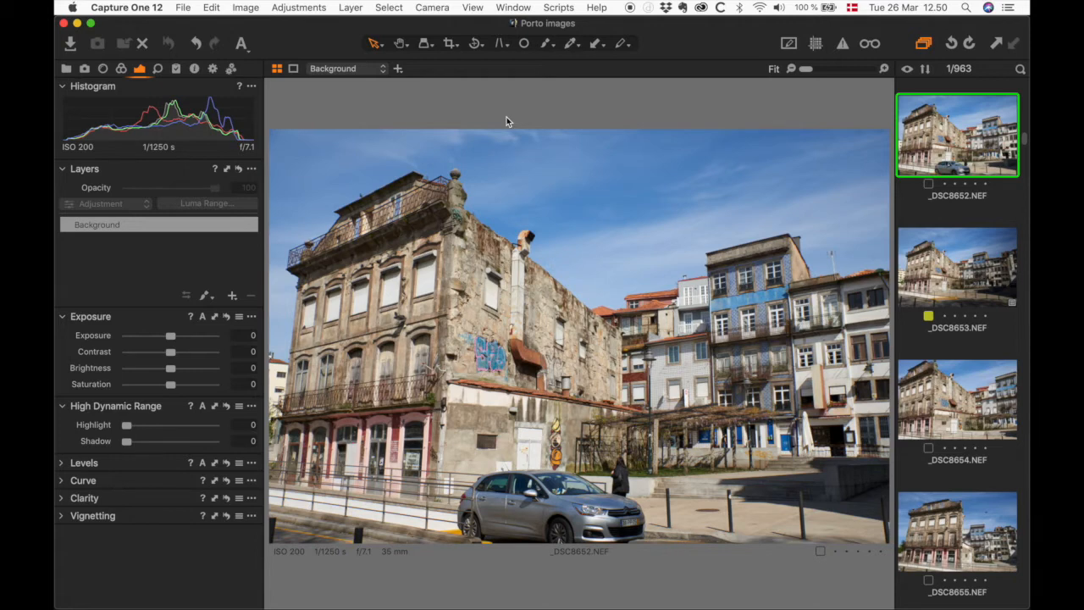
- Look over the toolbar's display and customization options and browse the thumbnails around _DSC8652.NEF
right_click(313, 46)
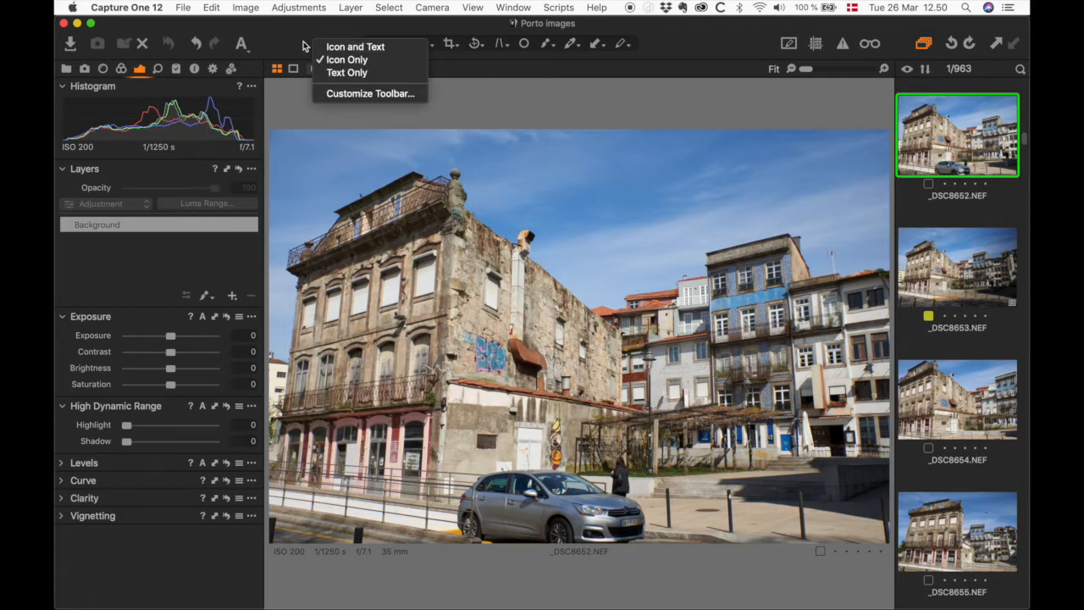
click(304, 45)
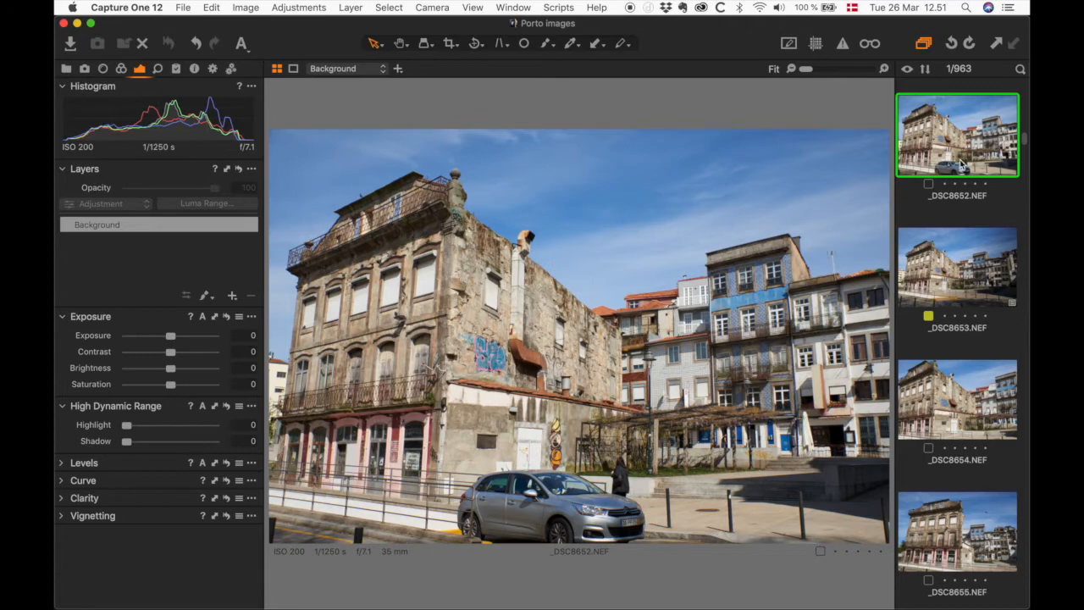
scroll(983, 343, down, 10)
scroll(983, 343, up, 7)
scroll(982, 338, up, 4)
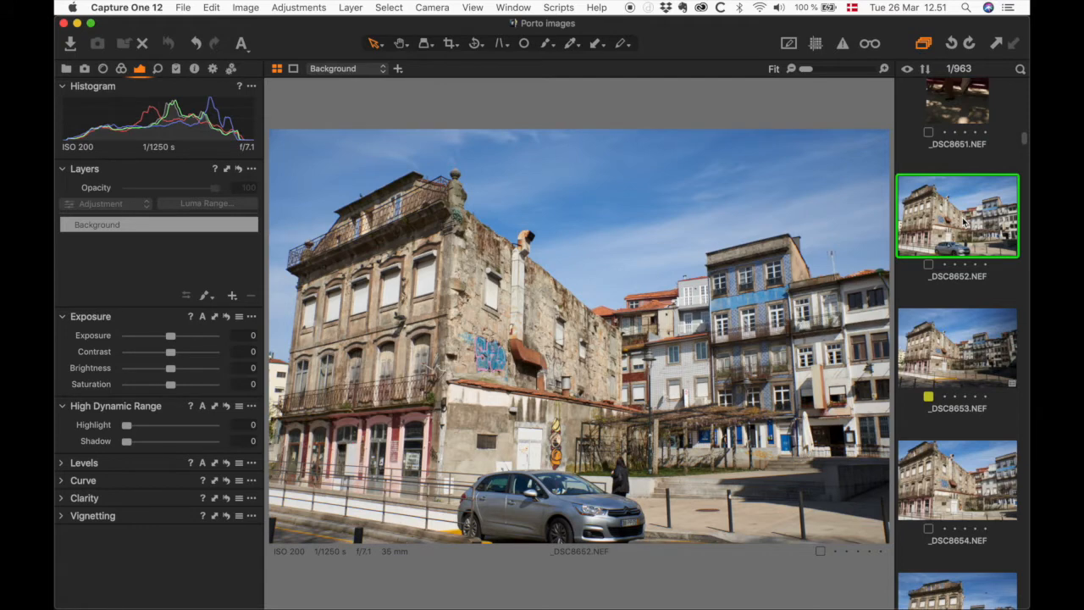
- Switch to Lightroom and look up the Create Virtual Copy option for the _DSC8652.NEF photo
key(super+Tab)
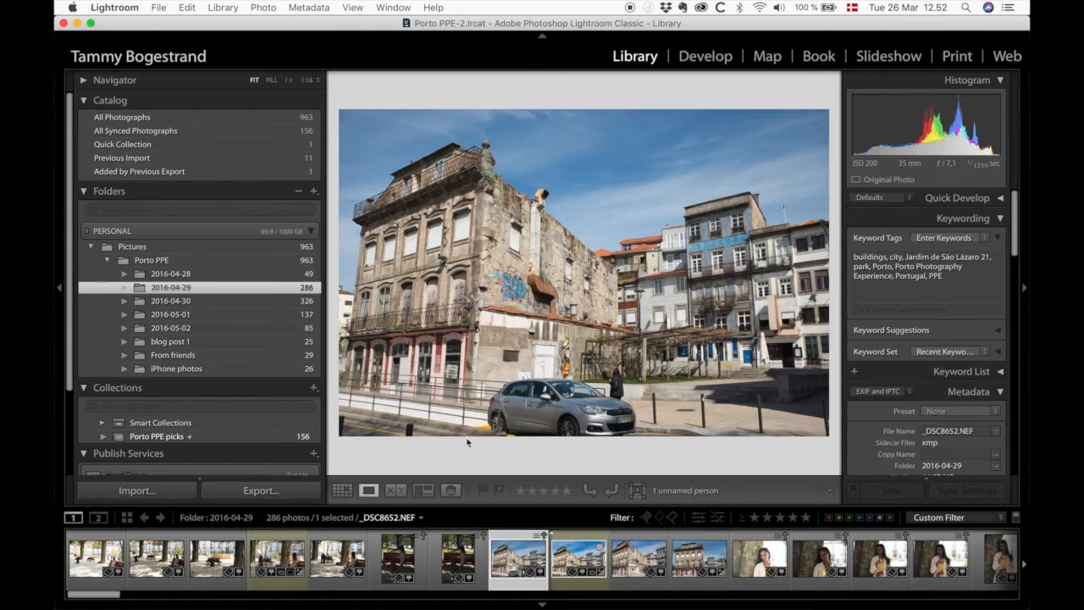
right_click(537, 234)
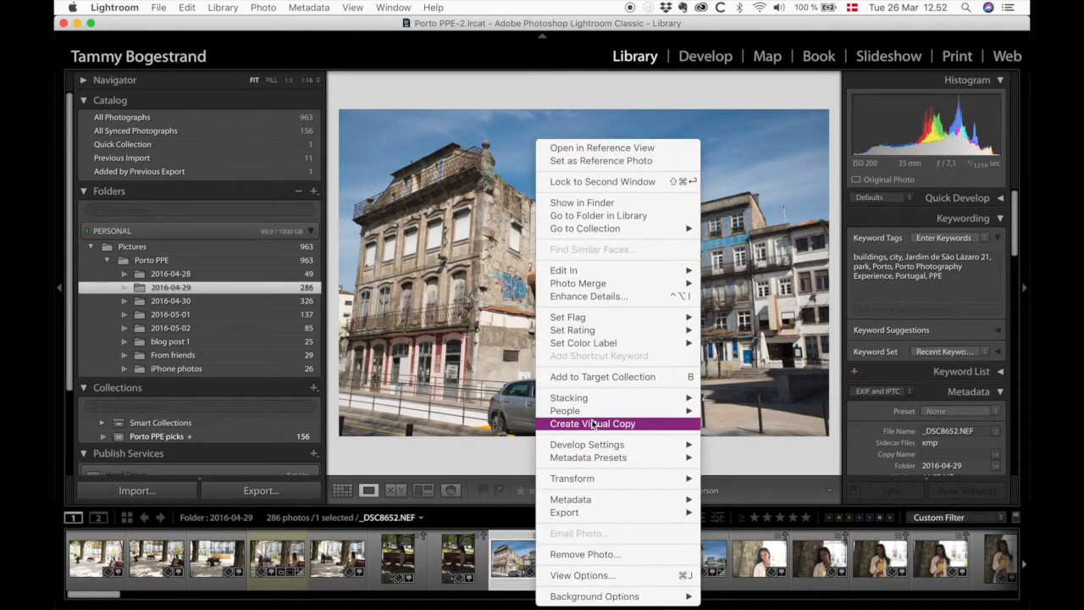
click(488, 84)
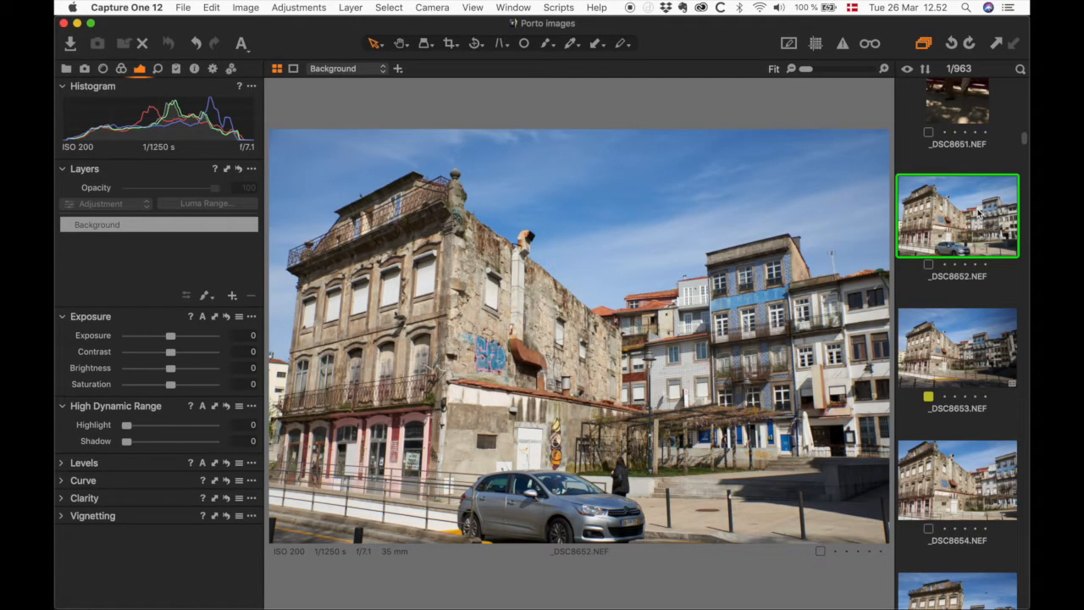
- In Capture One, clone the variant of _DSC8652.NEF, compare the original with the clone, and view _DSC8653.NEF
right_click(979, 214)
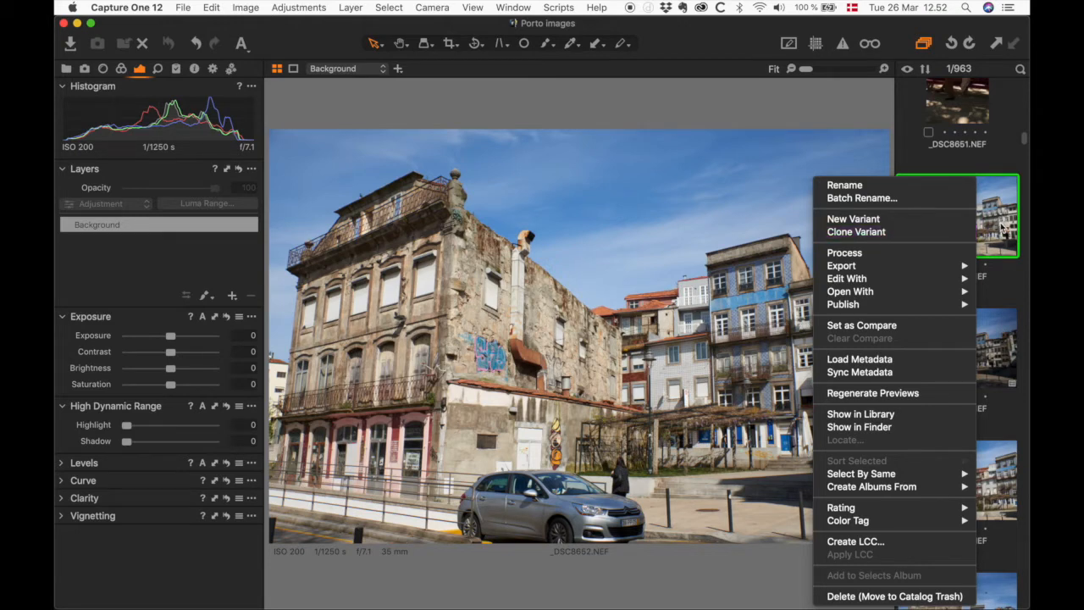
click(917, 232)
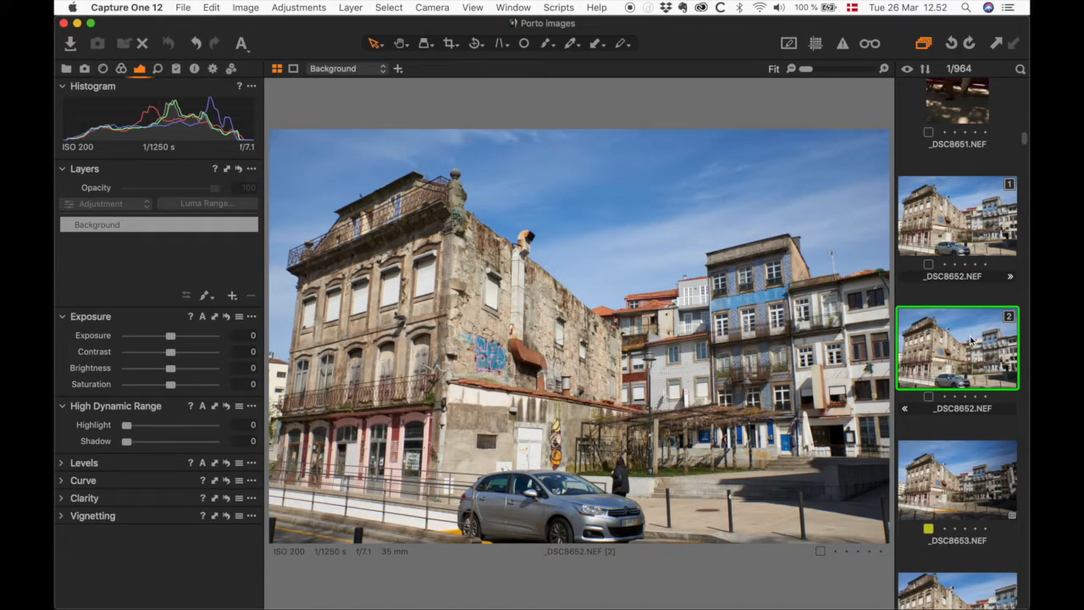
click(967, 220)
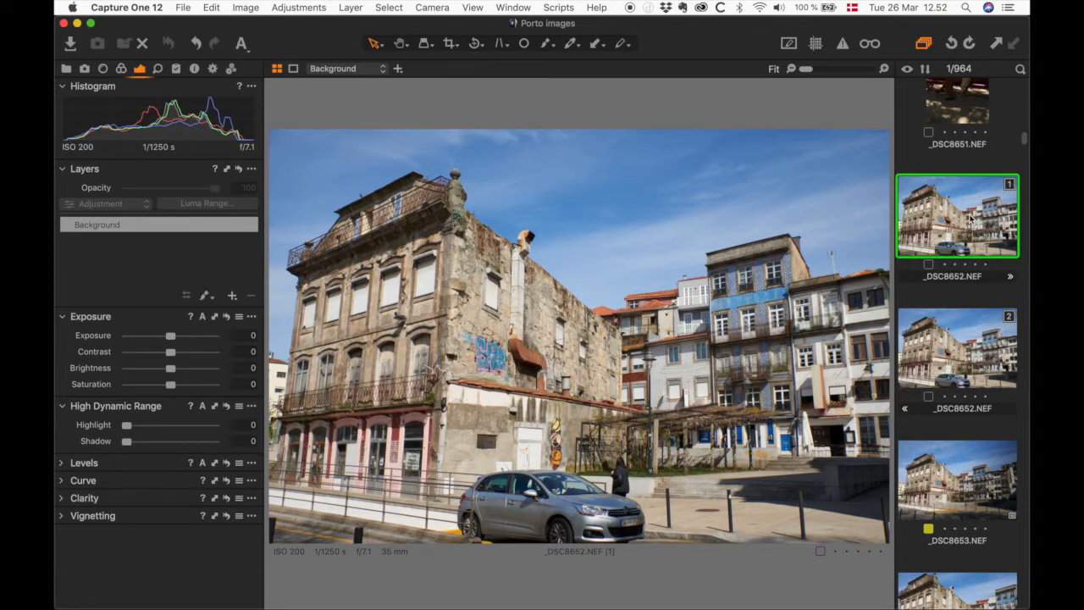
click(981, 351)
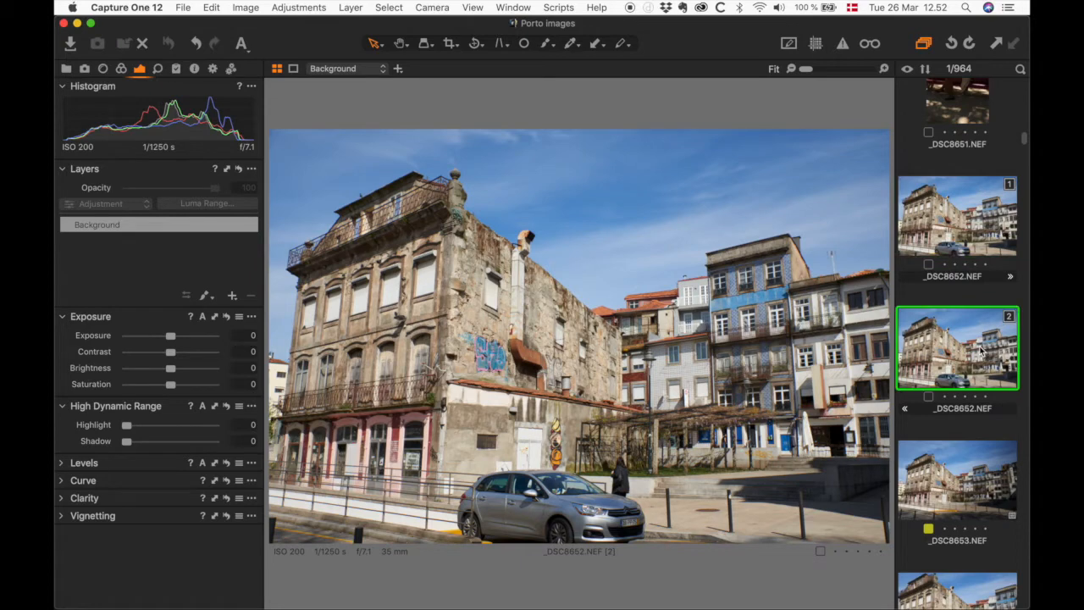
click(977, 217)
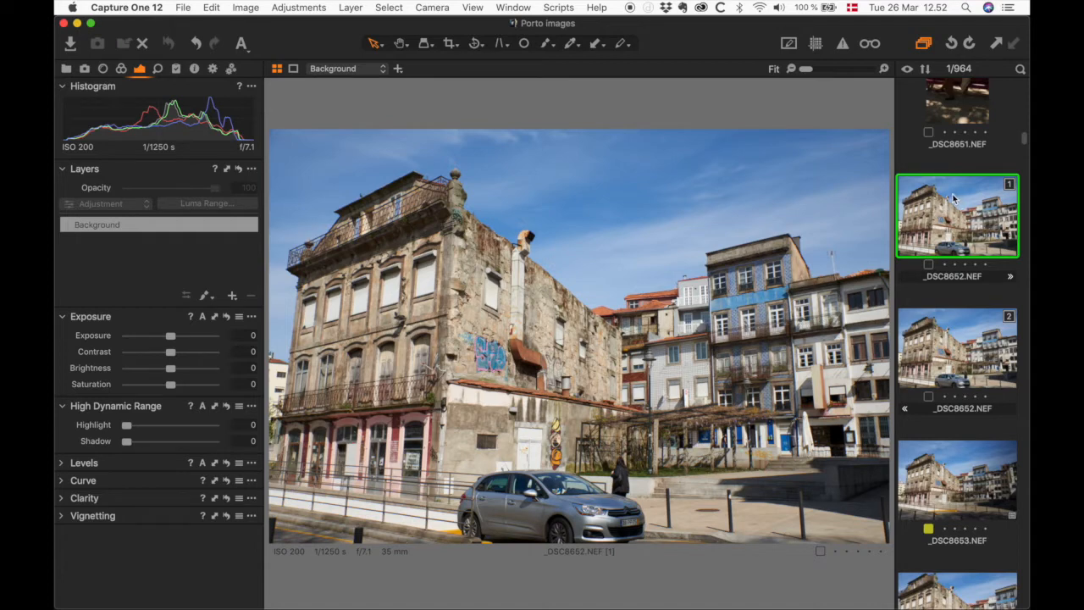
click(953, 475)
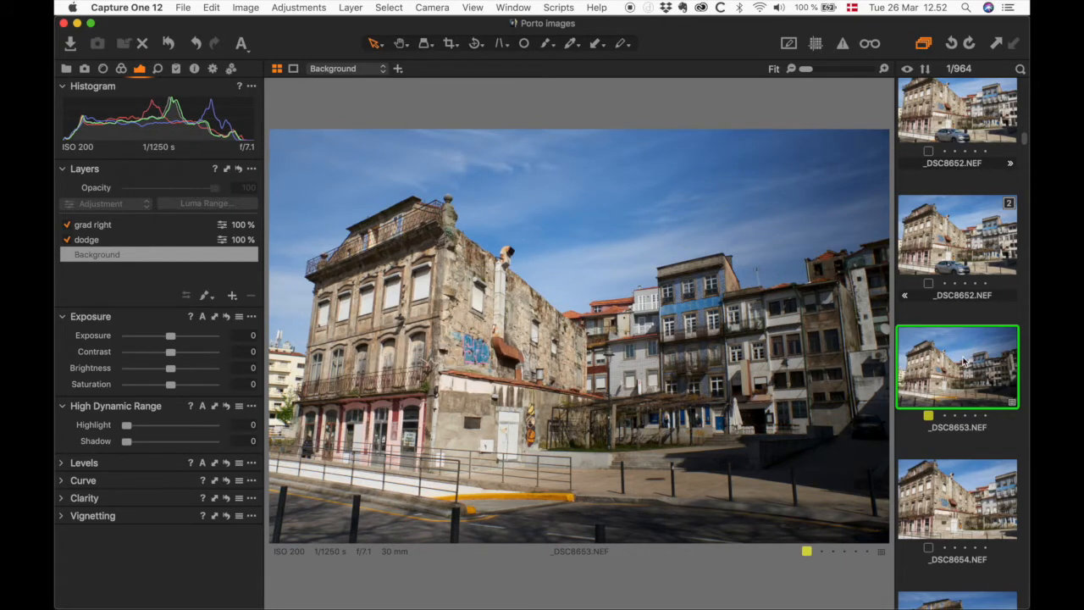
scroll(963, 362, up, 5)
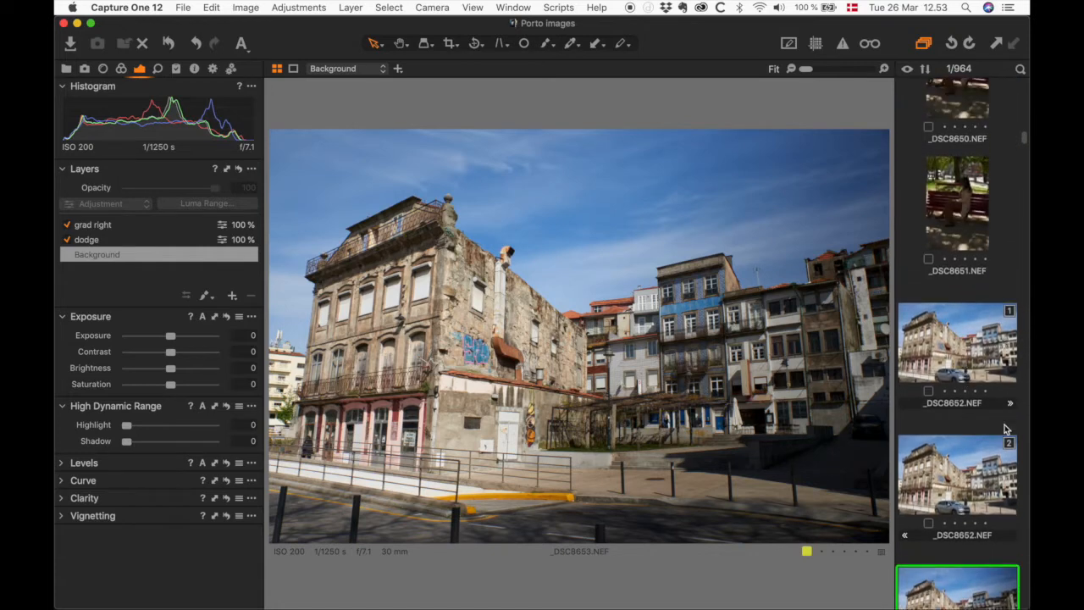
- Delete variant 2 of _DSC8652.NEF
click(971, 472)
right_click(971, 472)
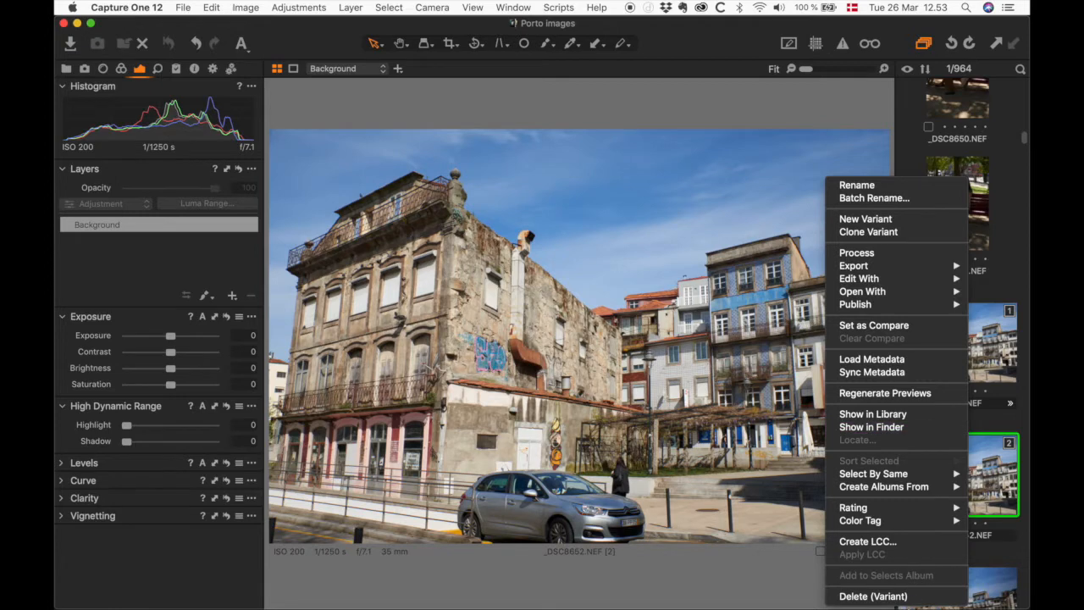
click(903, 598)
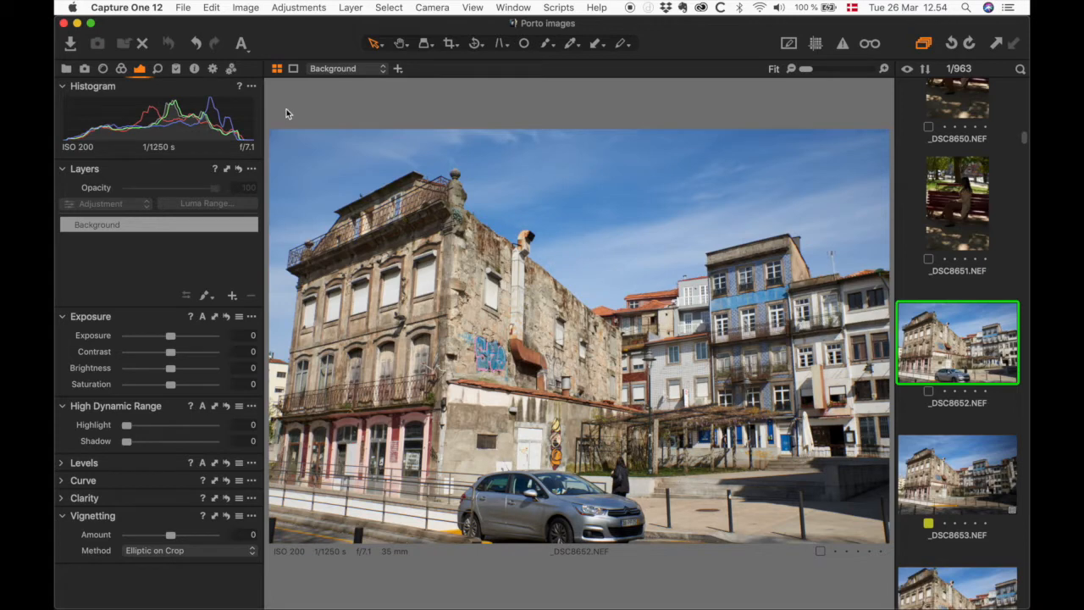
- Examine the default workspace's color, lens, capture and library tools
click(121, 69)
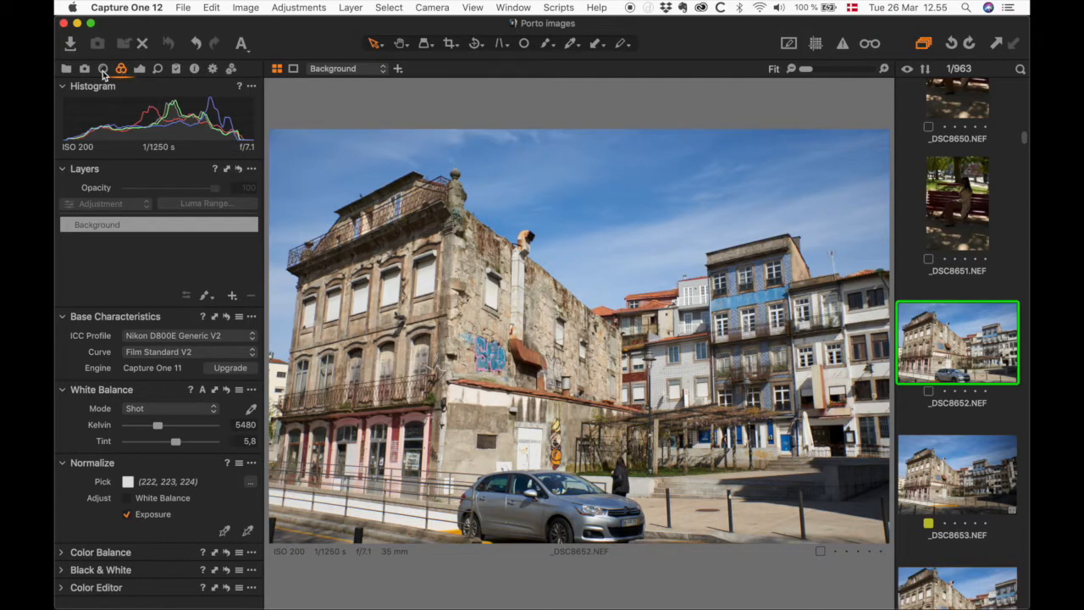
click(103, 70)
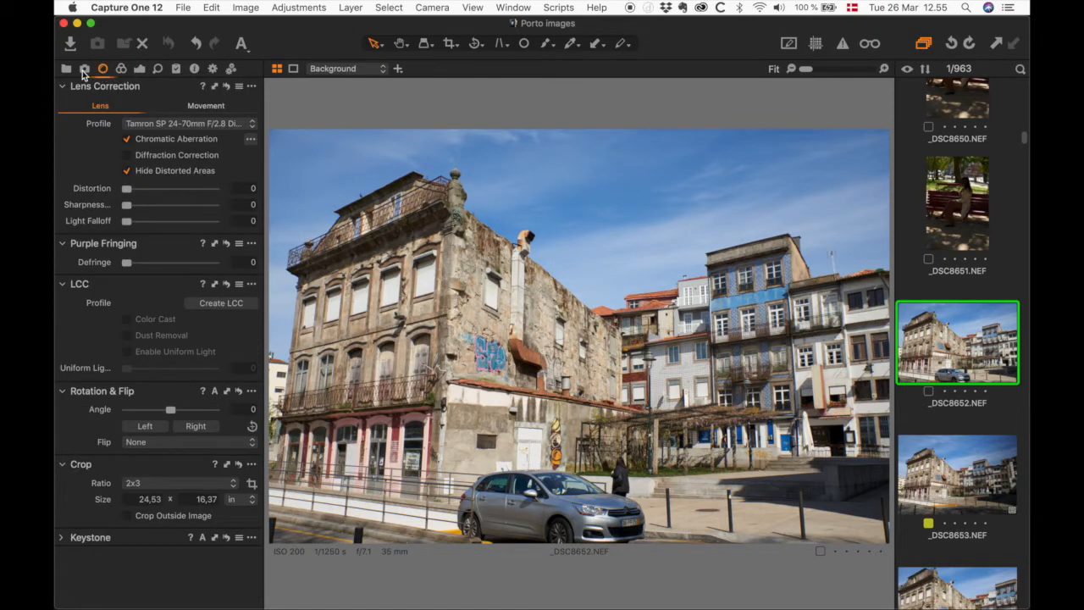
click(85, 69)
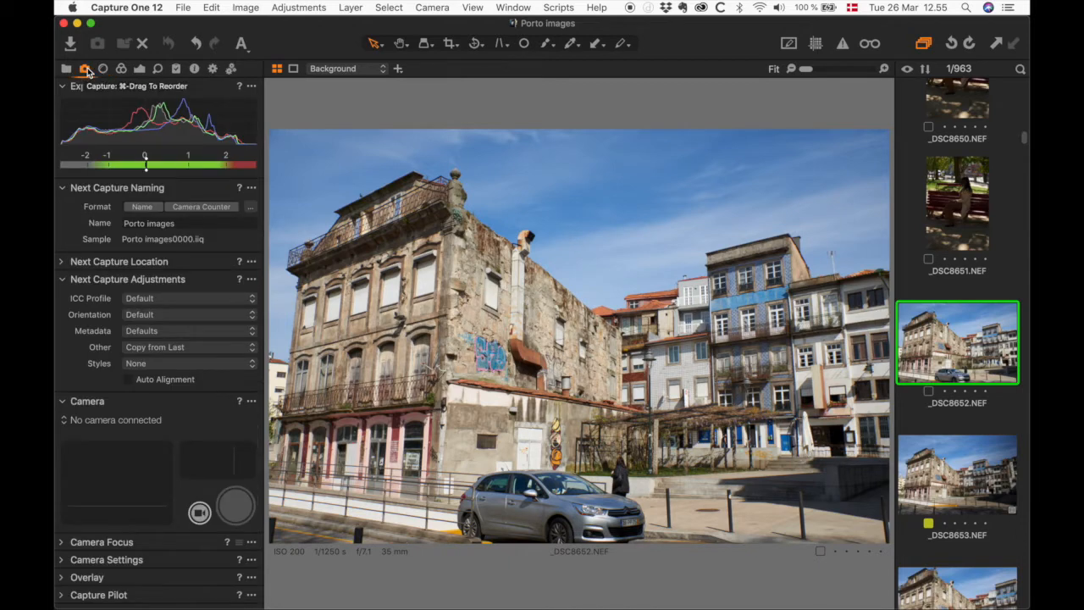
click(67, 69)
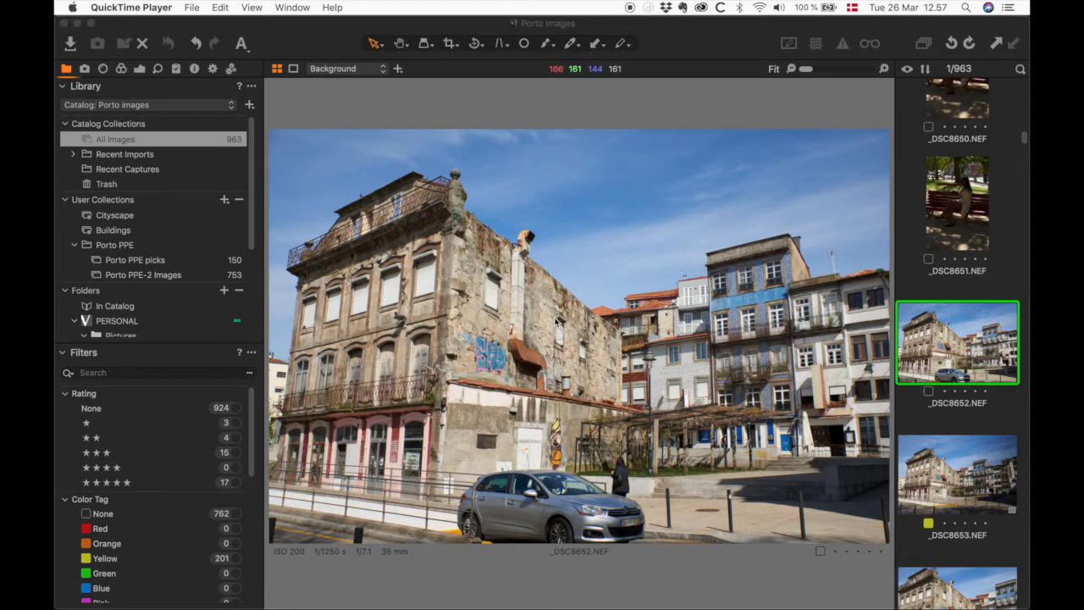
click(428, 112)
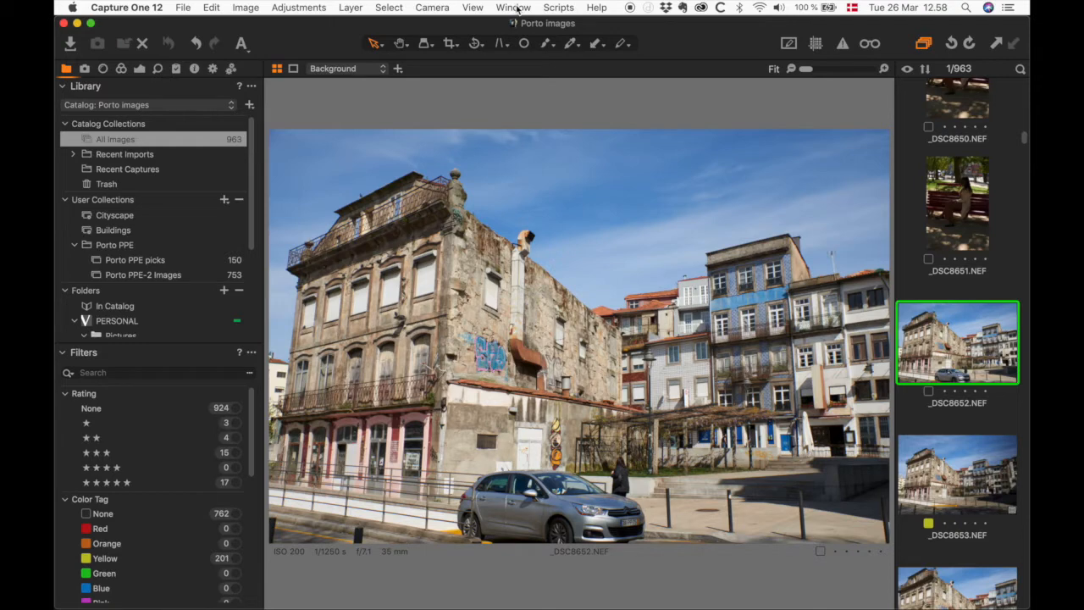
click(165, 293)
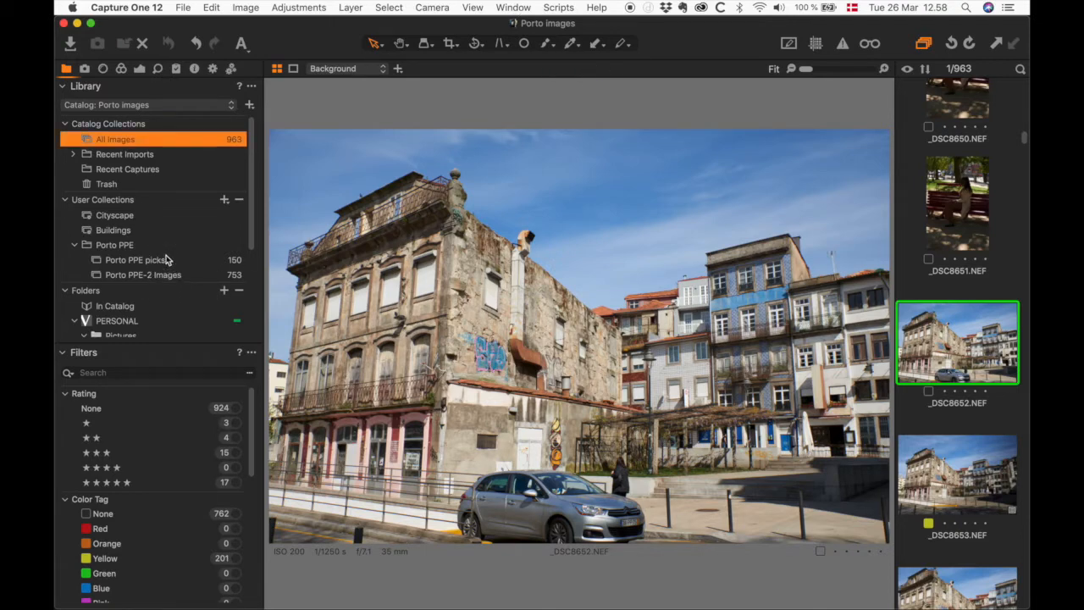
click(105, 69)
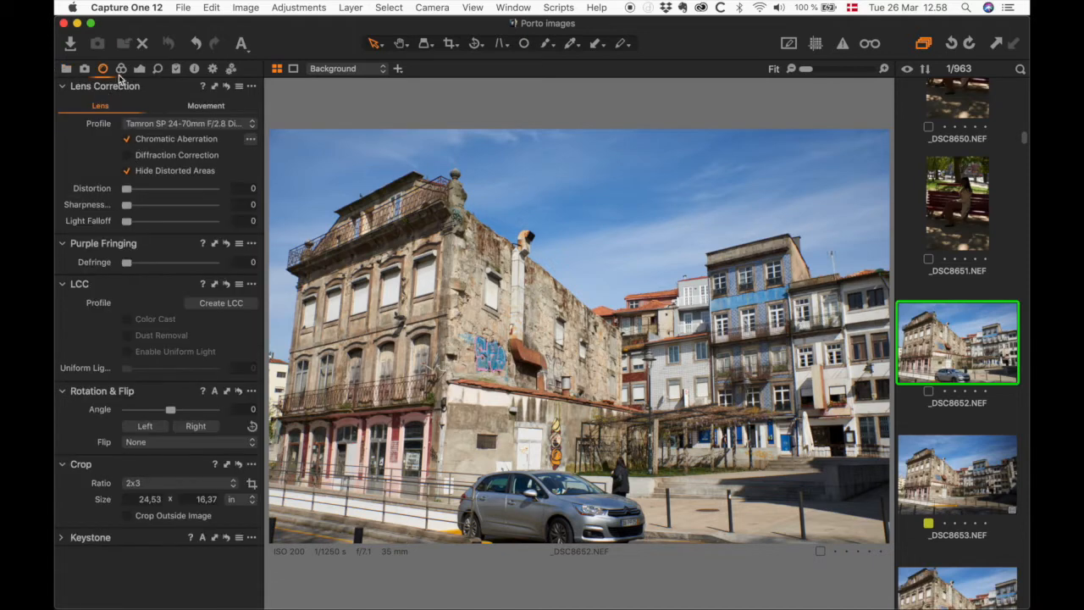
- Move the Exposure tool above Layers, directly below the Histogram
click(140, 69)
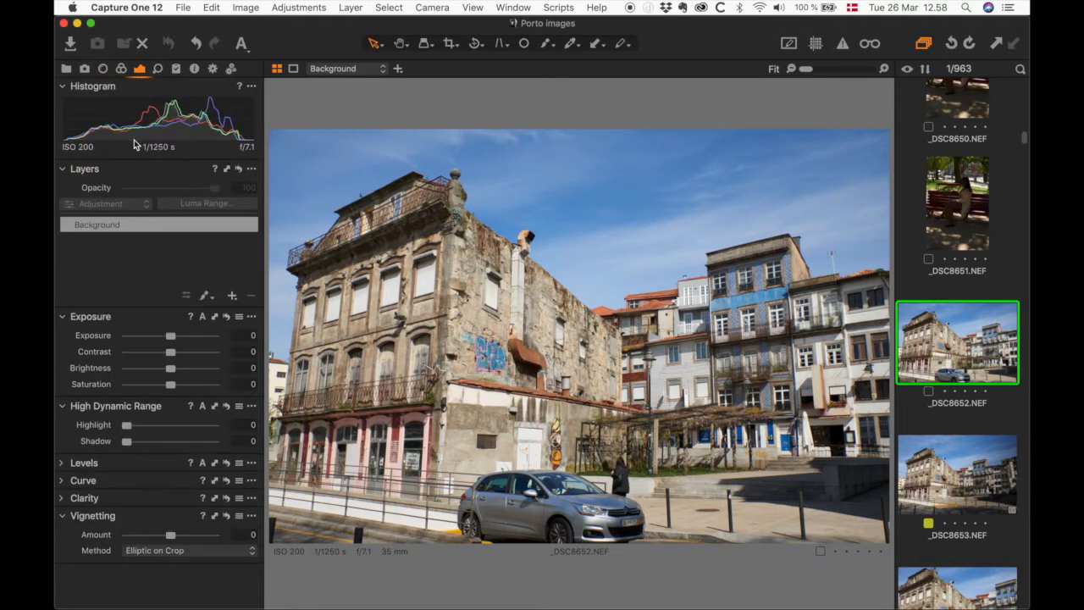
mouse_move(127, 320)
mouse_down()
mouse_move(132, 219)
mouse_move(127, 321)
mouse_up()
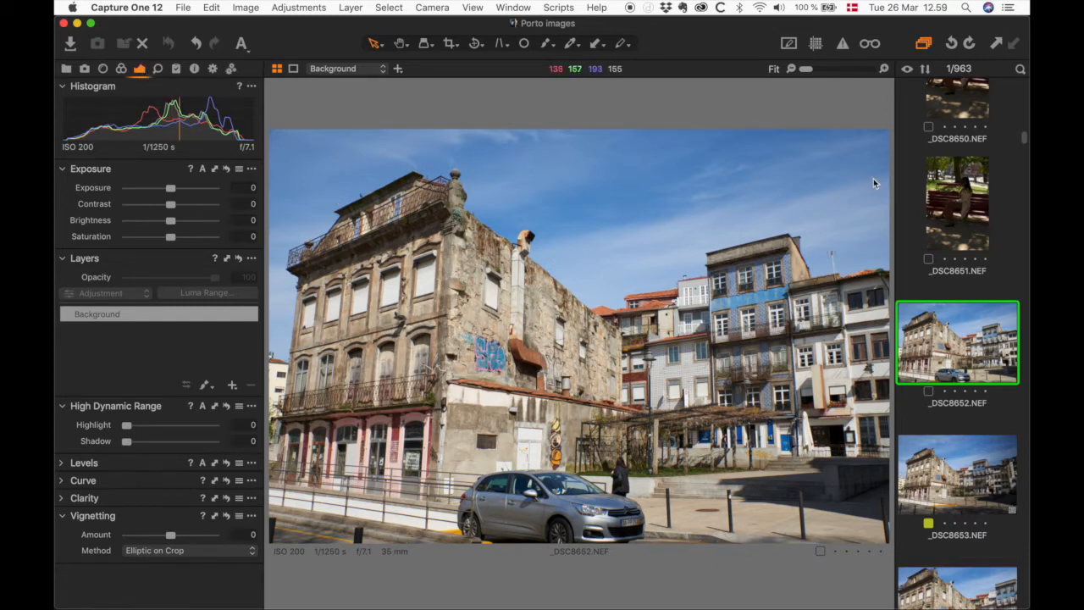
- Switch the workspace to Migration
click(511, 8)
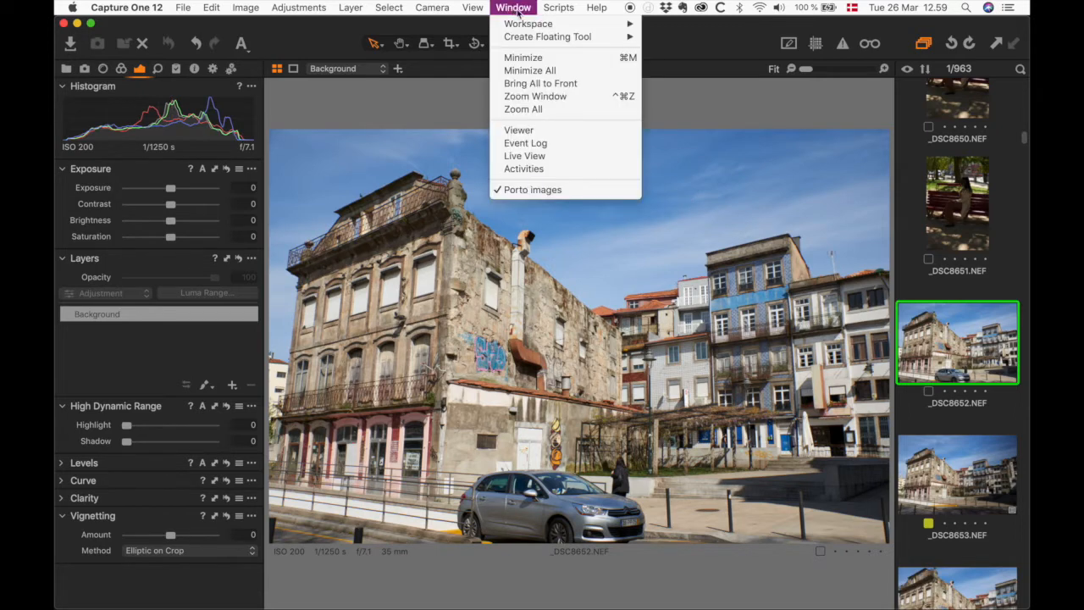
mouse_move(520, 30)
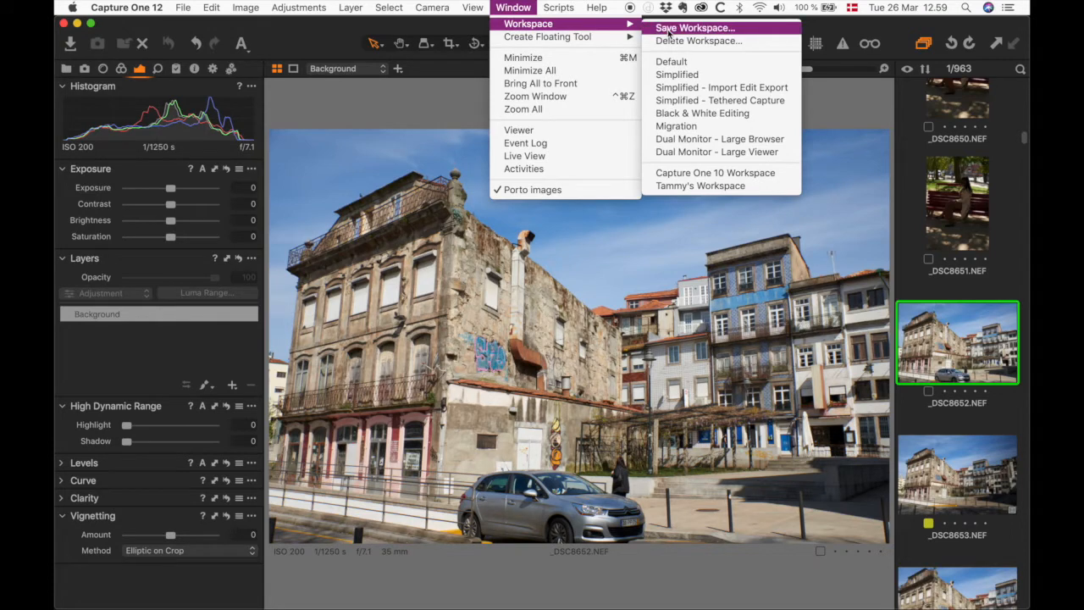
click(670, 129)
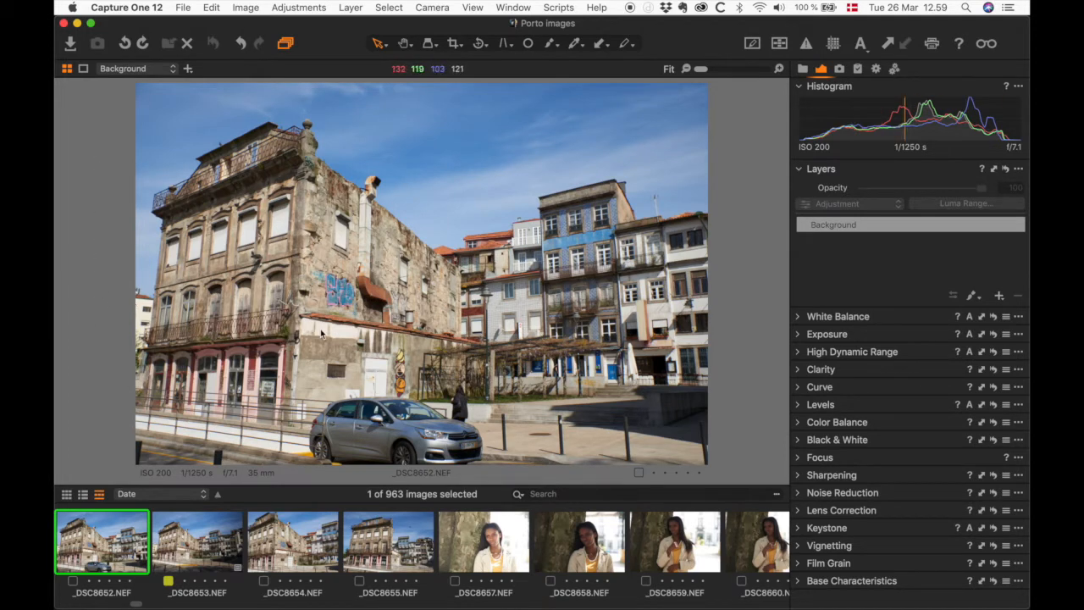
- Switch to Lightroom and examine the Develop module's layout, including its Collections section, for comparison
key(super+Tab)
key(super+Tab)
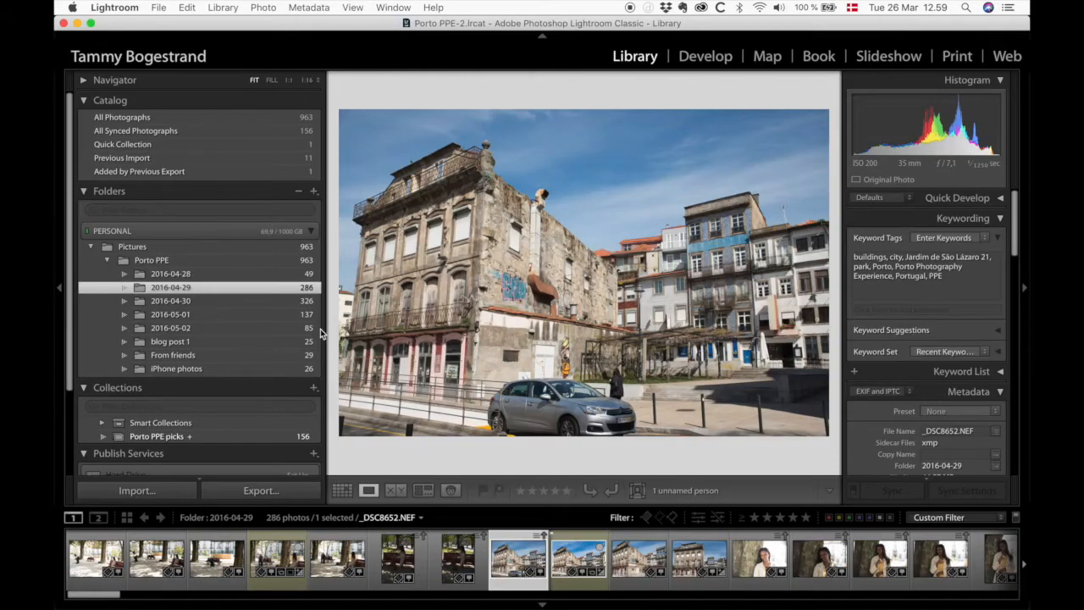
click(706, 56)
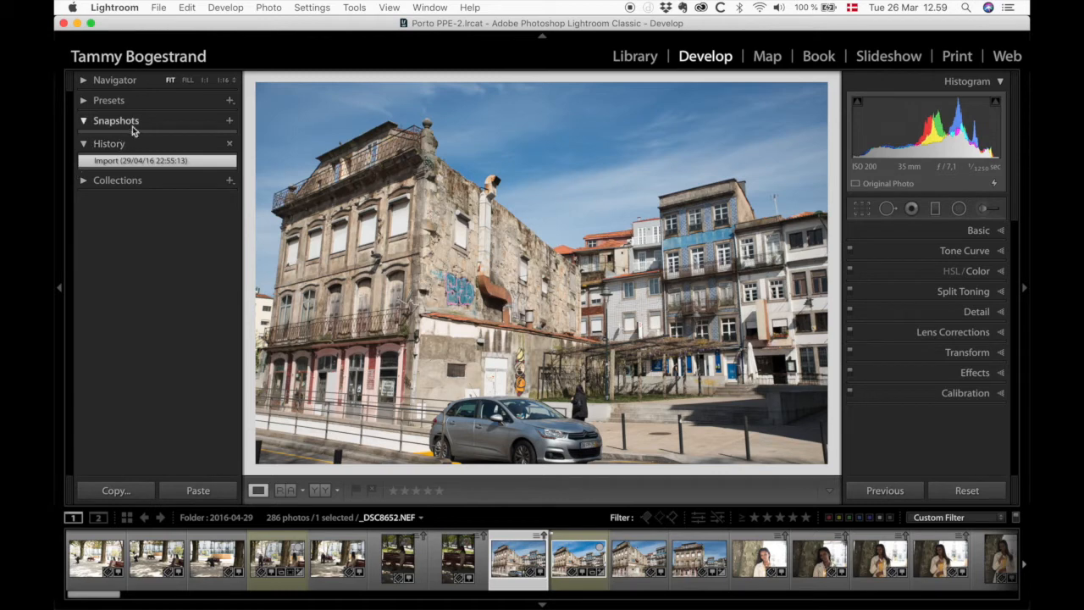
click(84, 182)
click(84, 182)
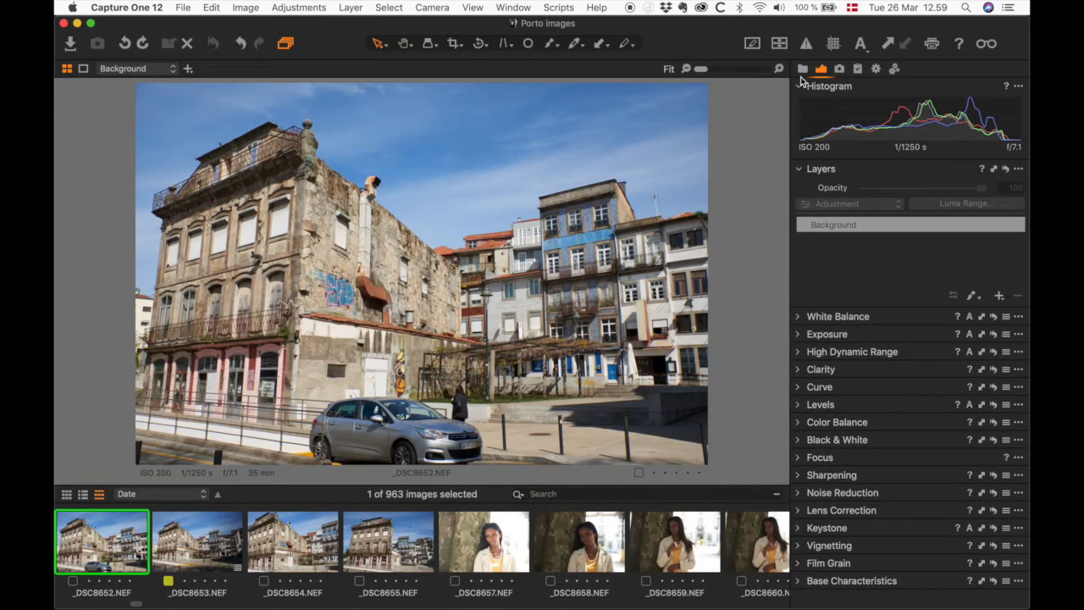
- Return to Capture One and look through the Migration workspace's library collections, folders, keywords and metadata
click(803, 70)
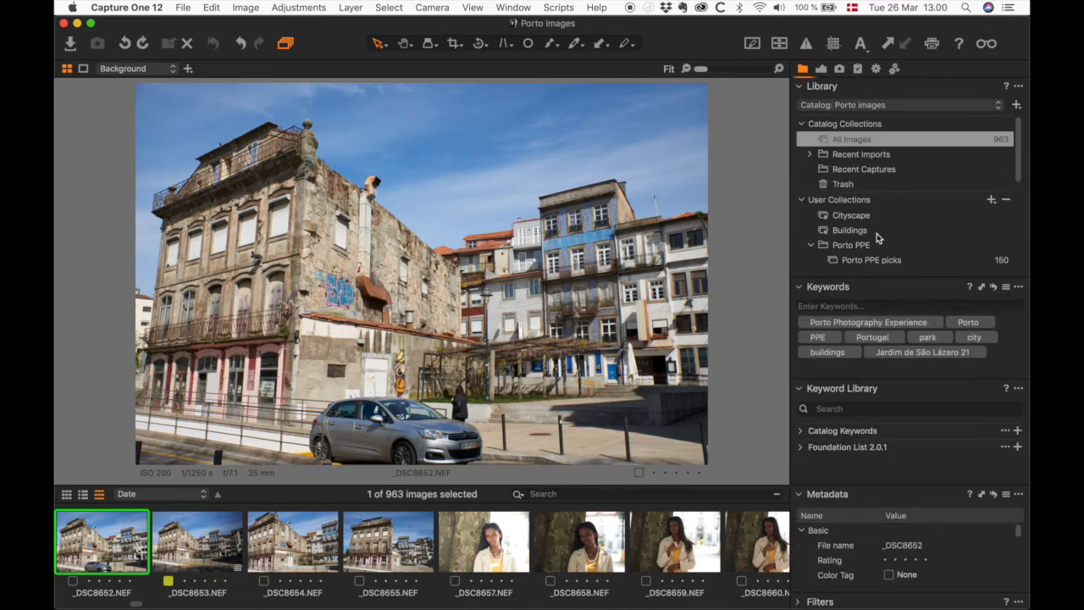
scroll(937, 218, down, 4)
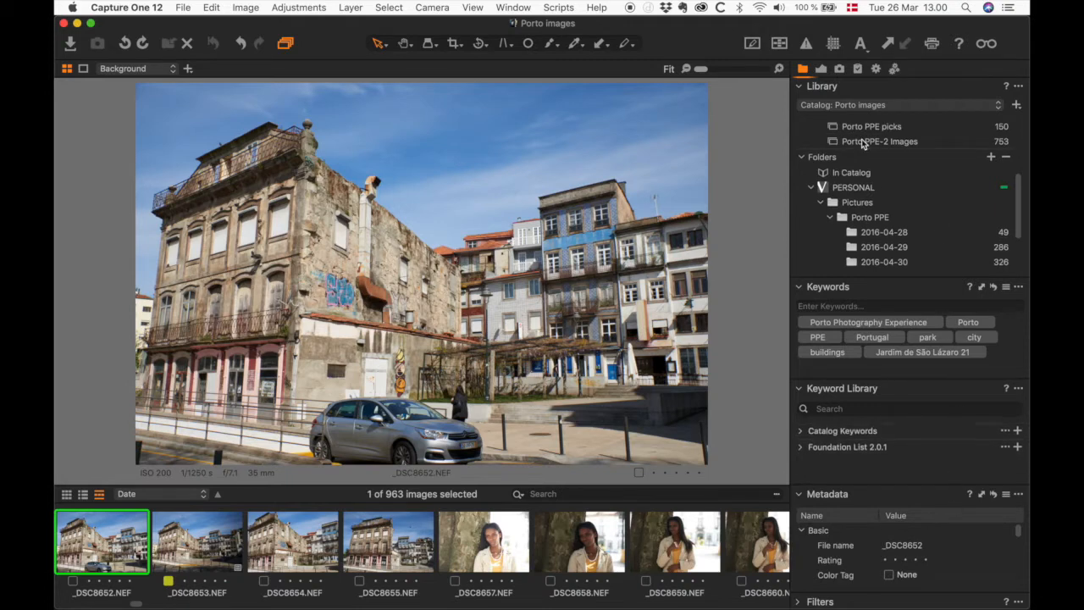
- Add the Crop tool to the Exposure tool tab and collapse it
click(822, 70)
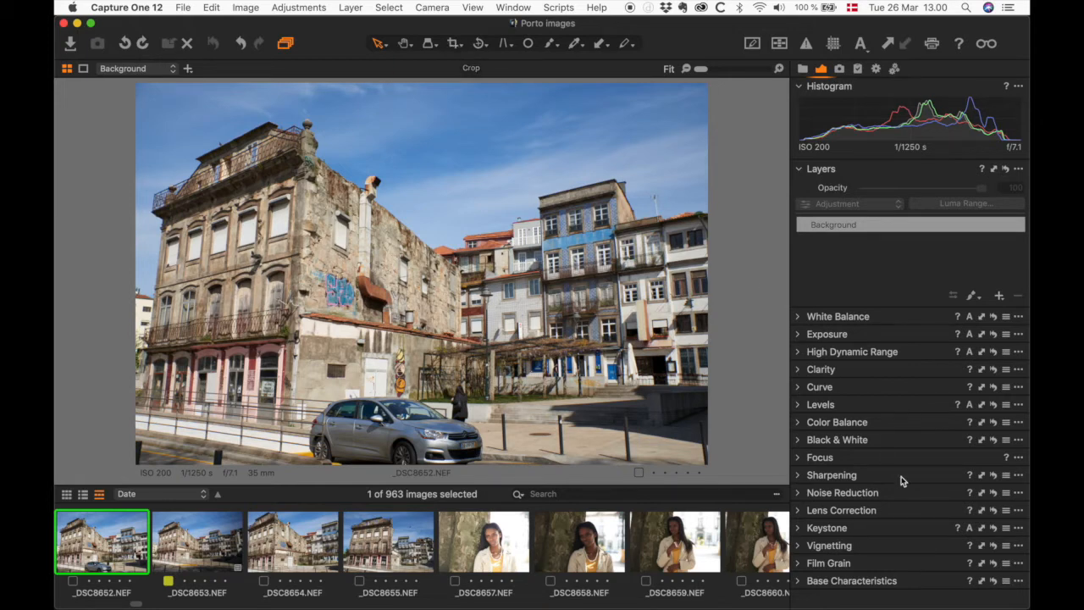
right_click(952, 600)
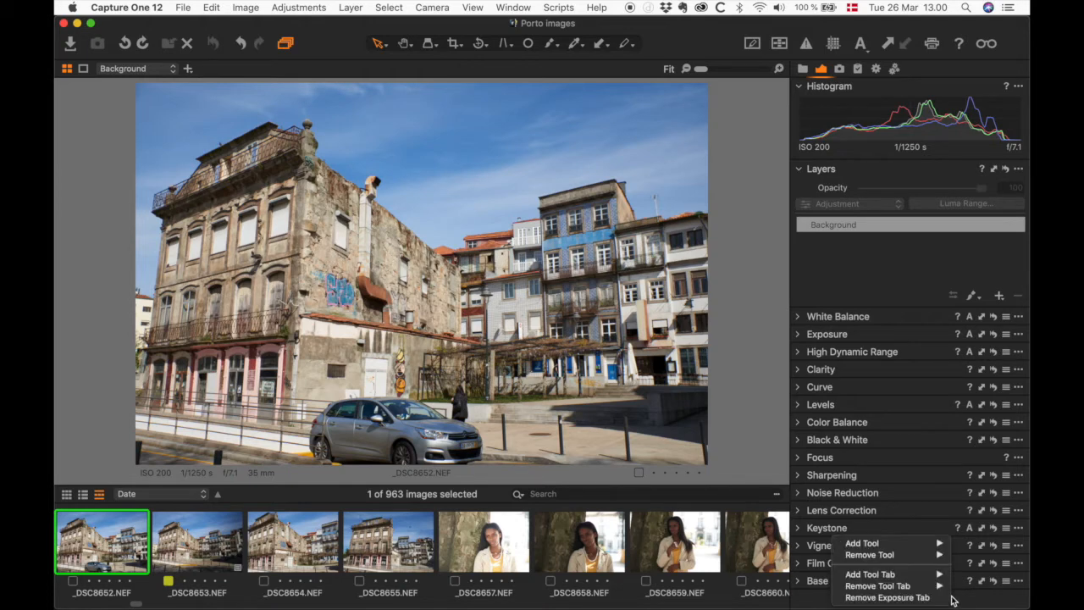
mouse_move(939, 549)
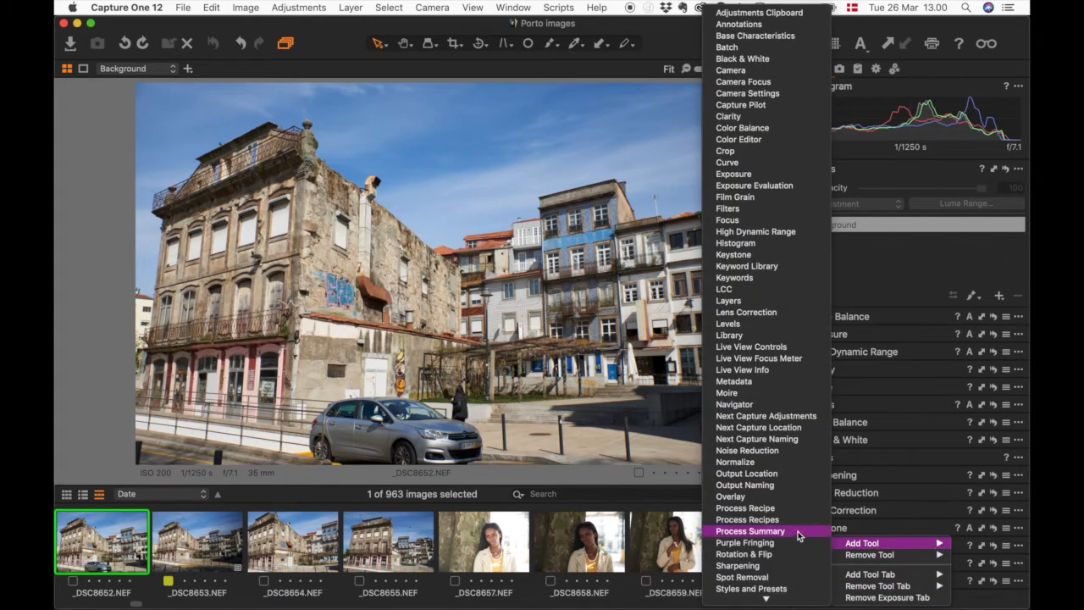
click(738, 153)
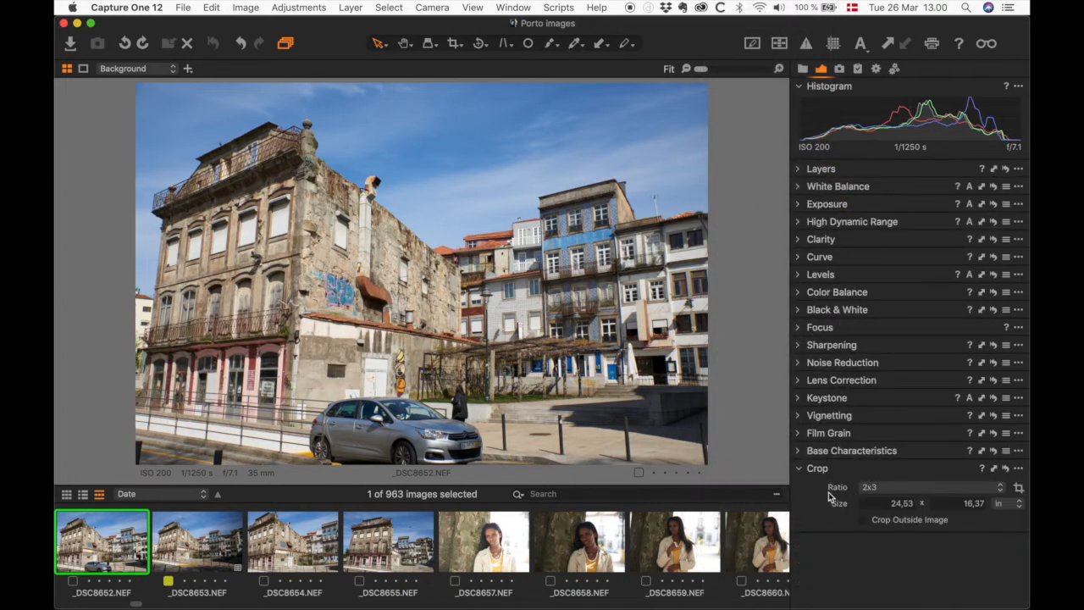
click(801, 470)
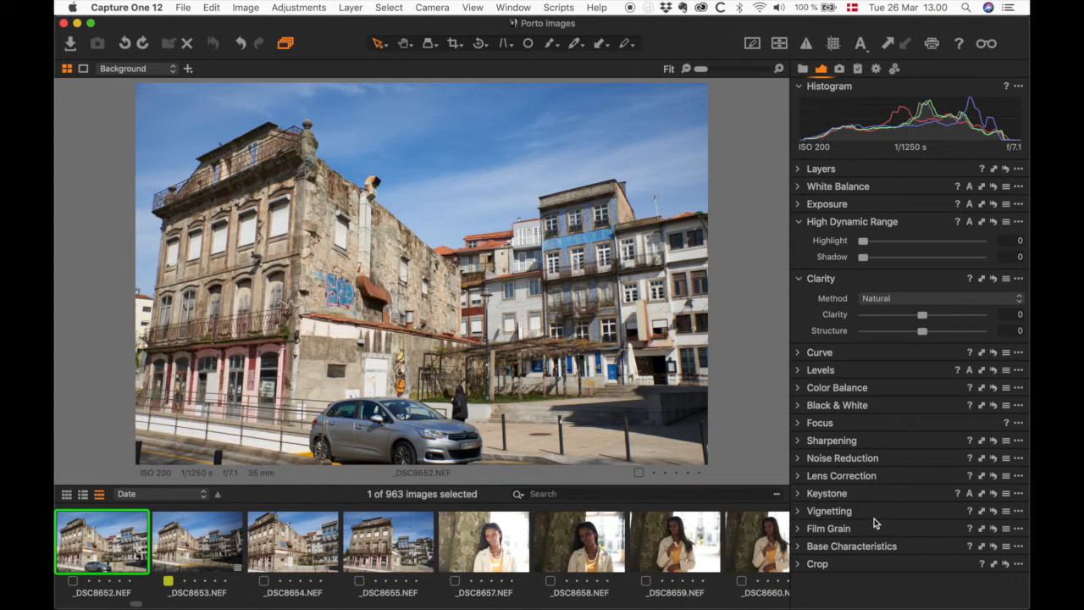
- Look through the catalog's thumbnails in the grid view and in the filmstrip view
scroll(518, 552, right, 2)
scroll(518, 552, left, 4)
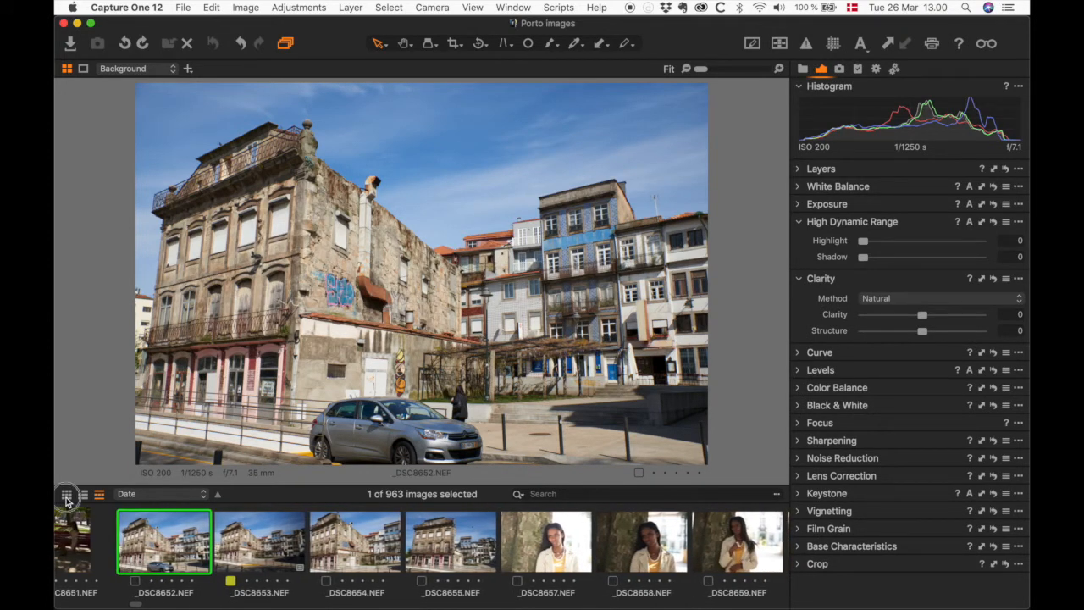
click(67, 494)
scroll(364, 576, down, 10)
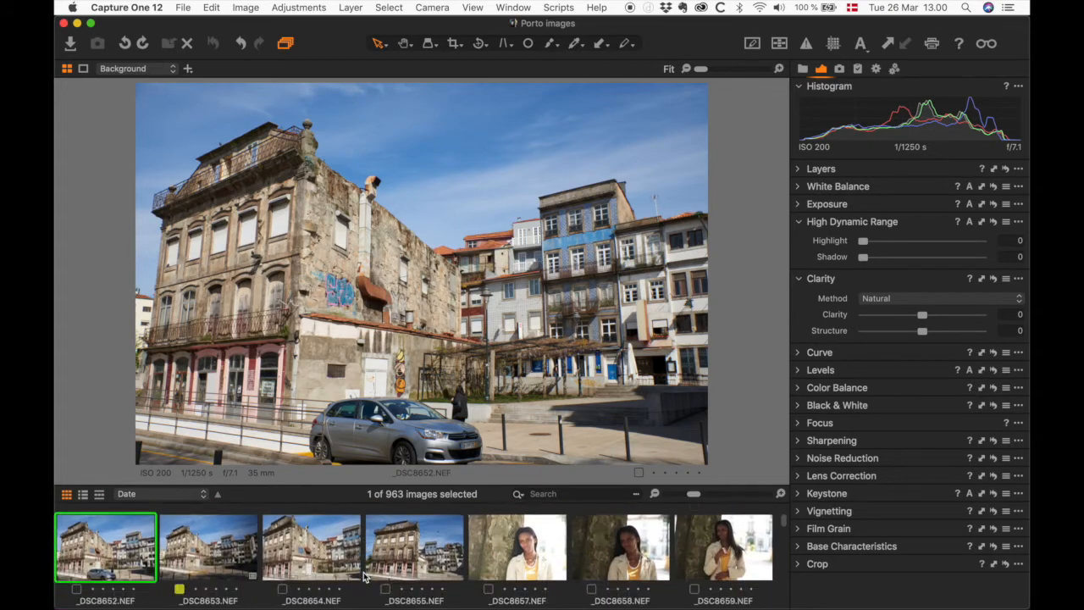
scroll(365, 577, down, 10)
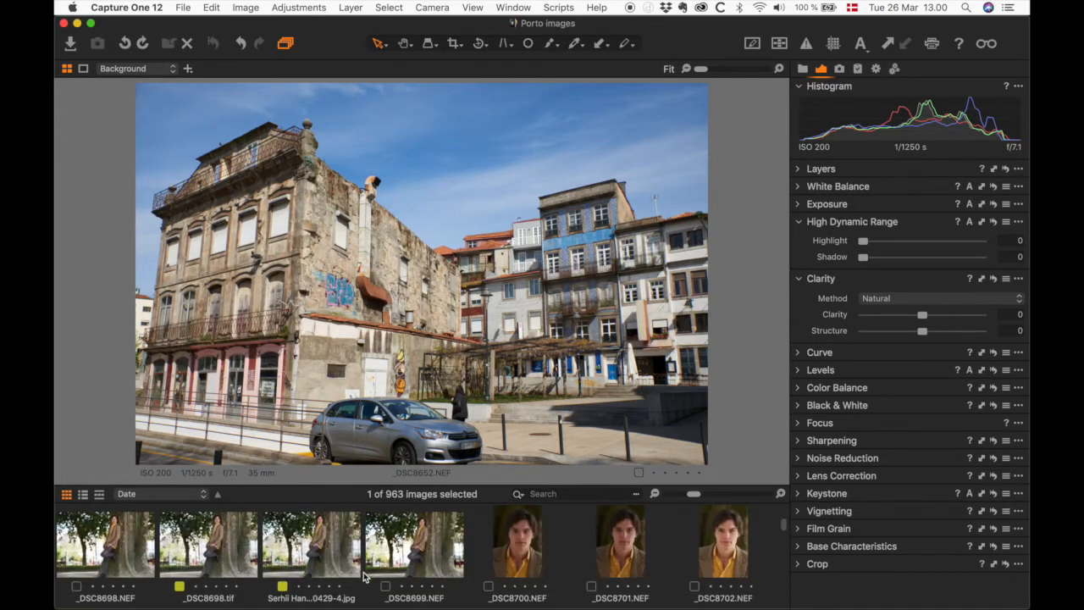
click(99, 497)
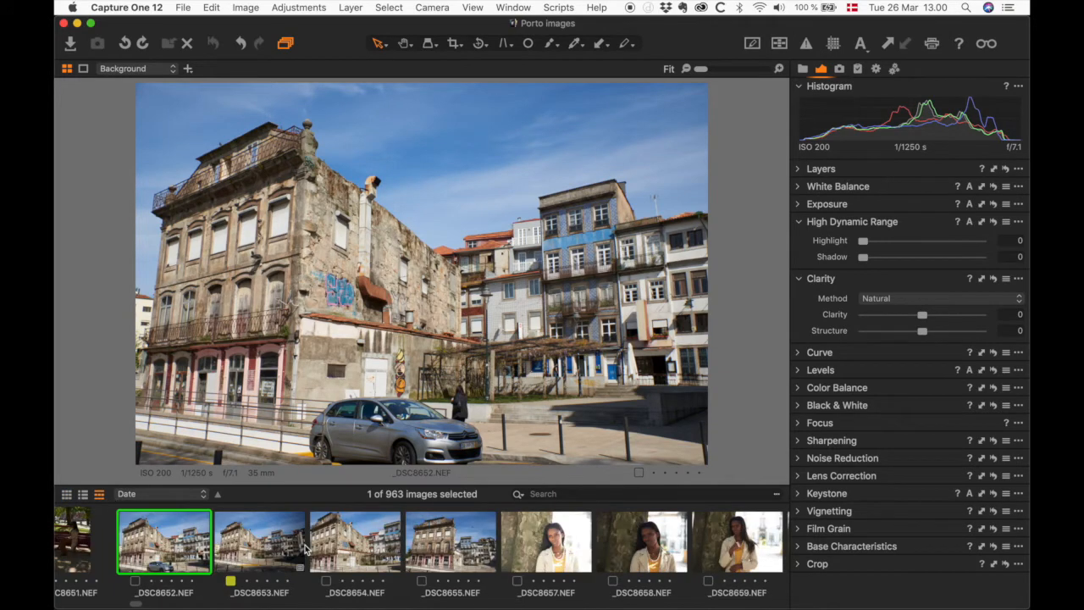
scroll(226, 566, down, 8)
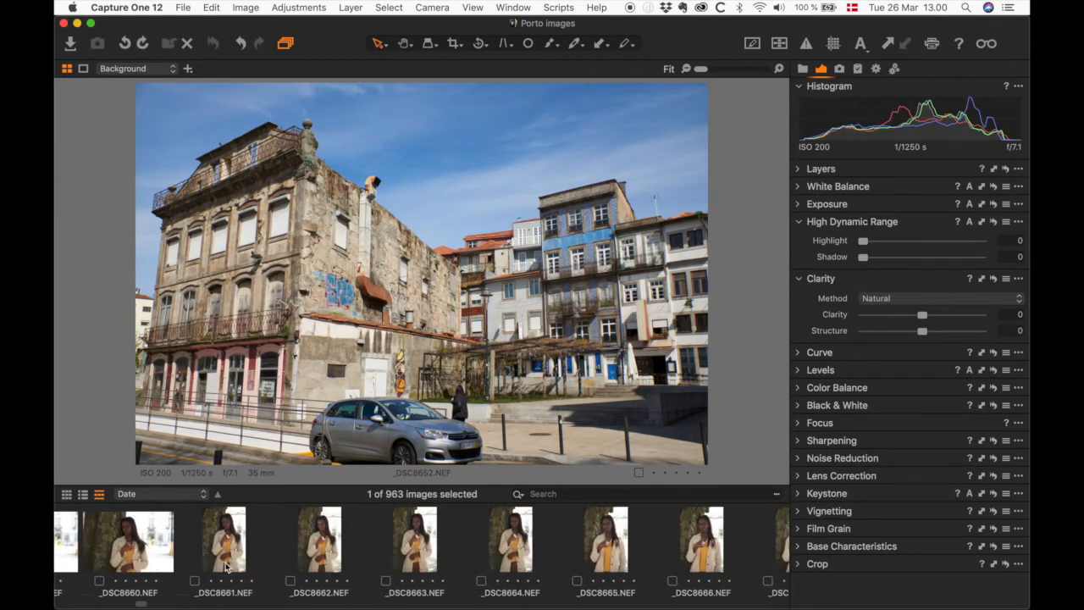
scroll(226, 566, down, 15)
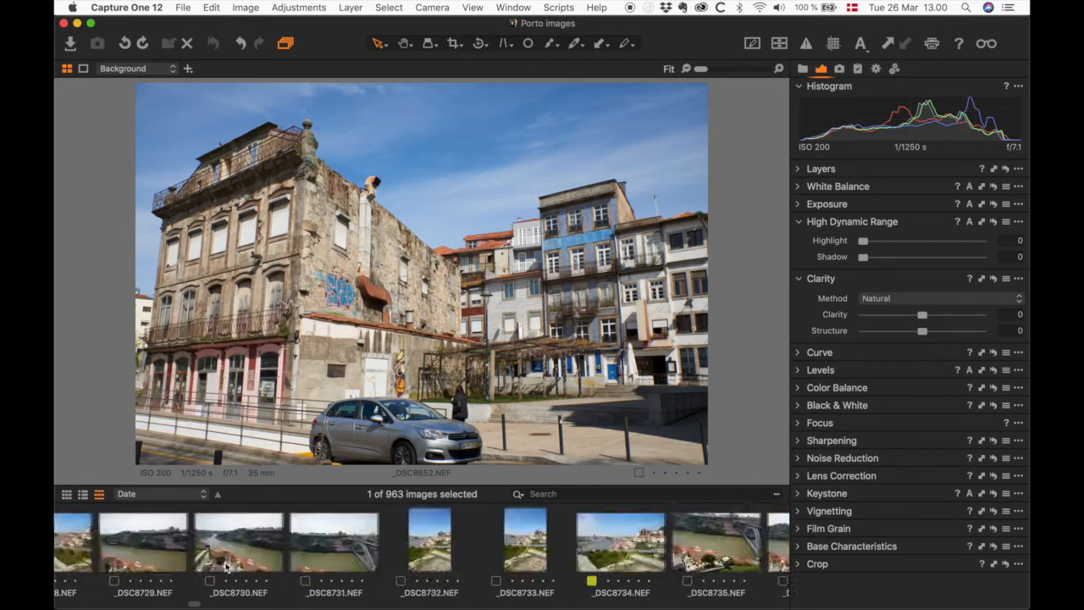
scroll(226, 565, down, 6)
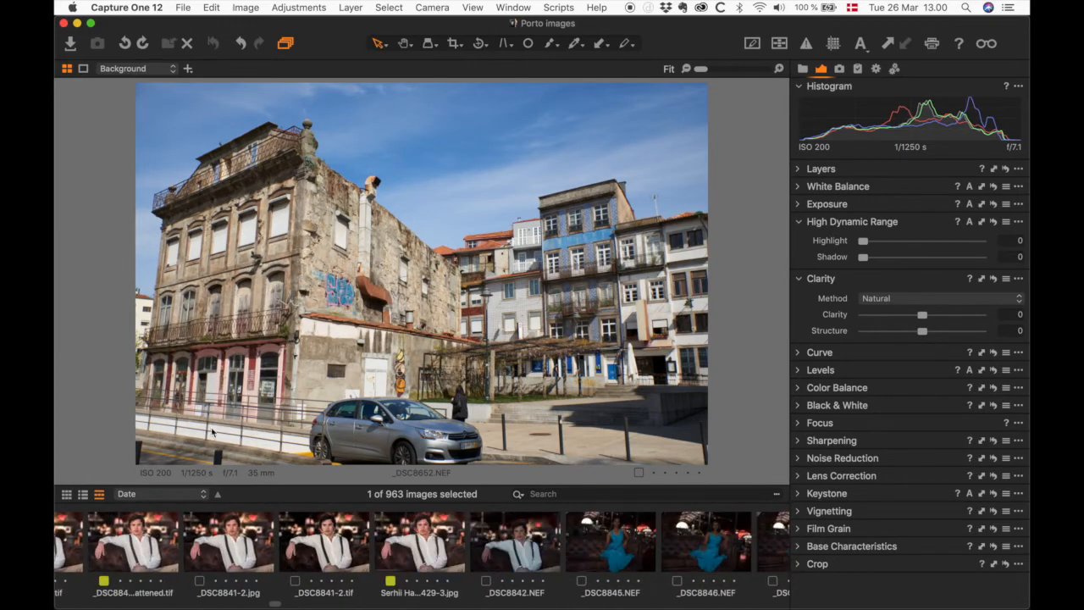
- Enlarge the image viewer by reducing the filmstrip's height and narrowing the tool column
drag(347, 484, 344, 536)
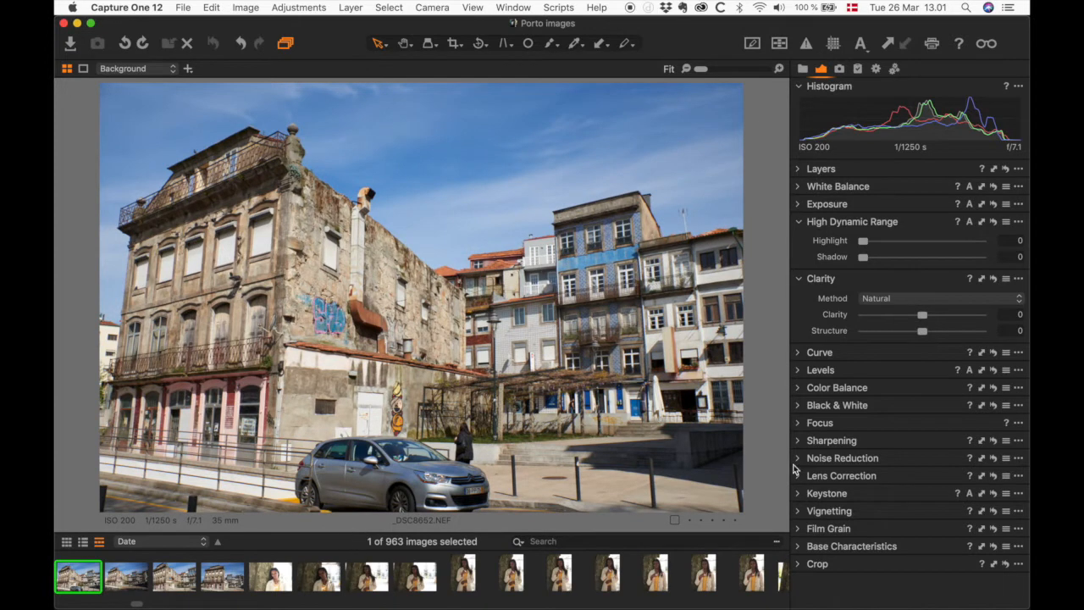
drag(790, 431, 864, 434)
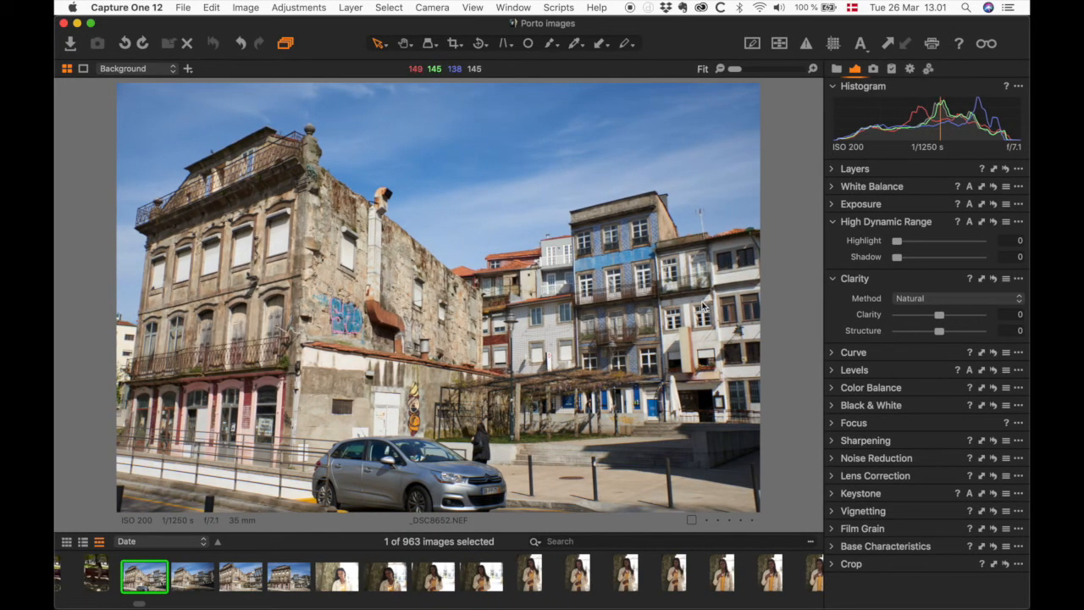
- Collapse the Clarity tool and move the expanded White Balance tool directly below Exposure
click(832, 278)
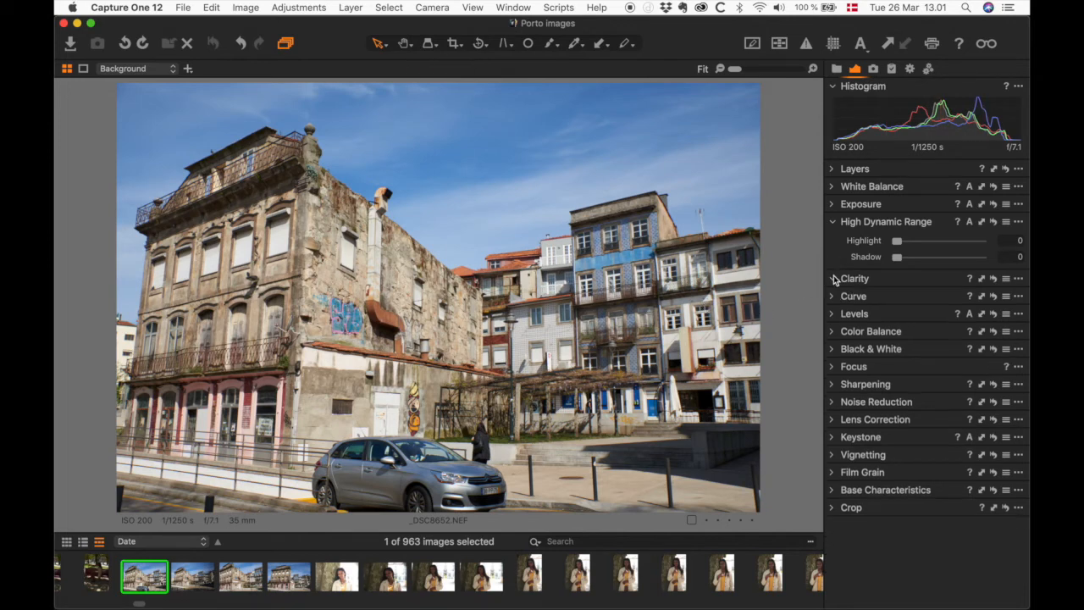
click(834, 204)
click(833, 204)
click(833, 188)
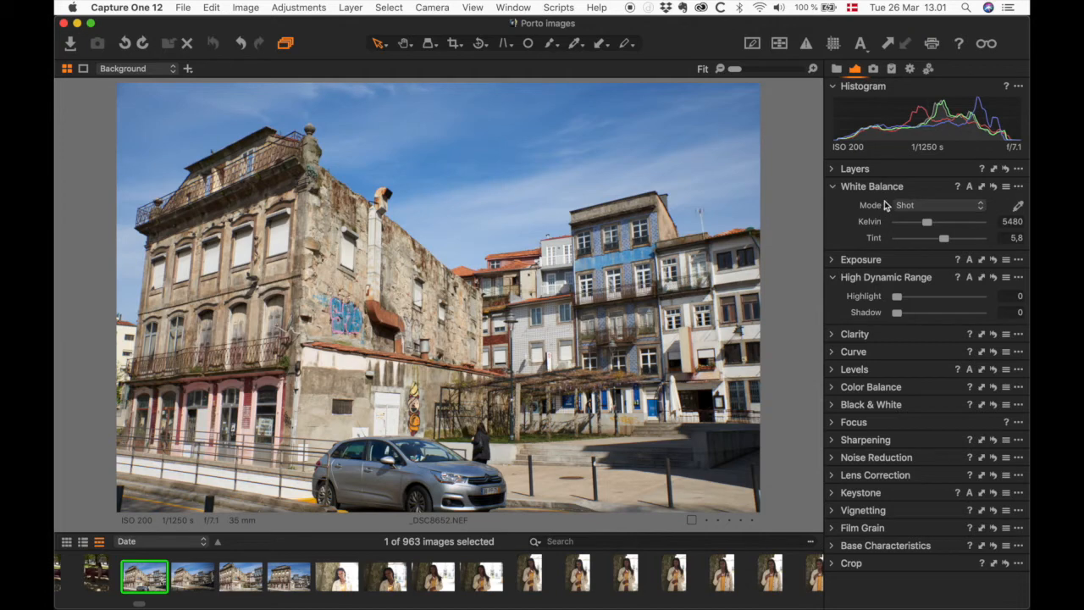
drag(916, 190, 915, 213)
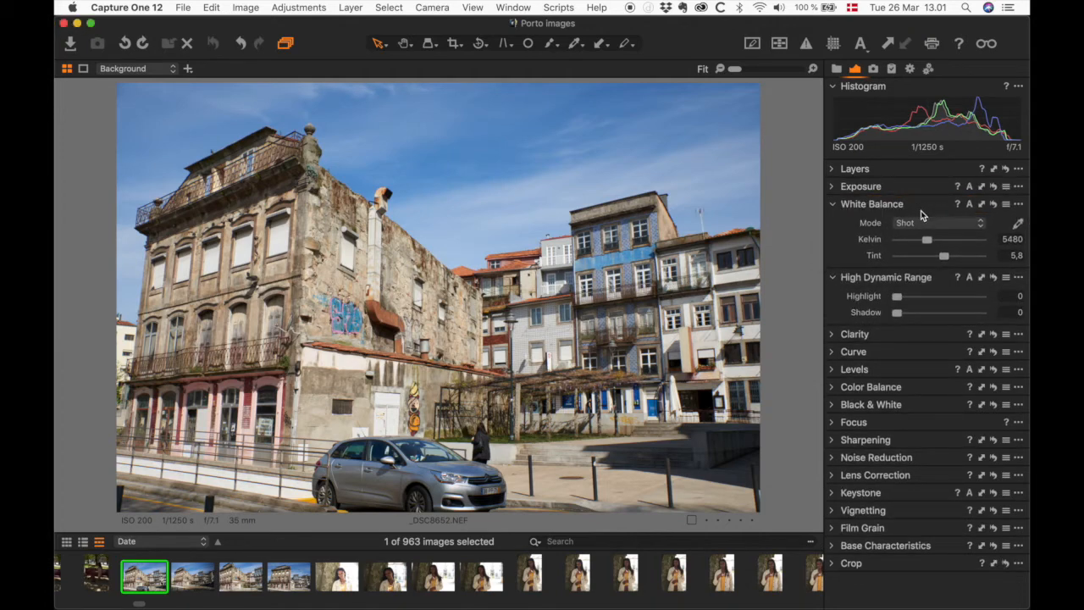
- Try expanding and collapsing individual tools, leaving Layers, Exposure, White Balance and High Dynamic Range collapsed
click(853, 170)
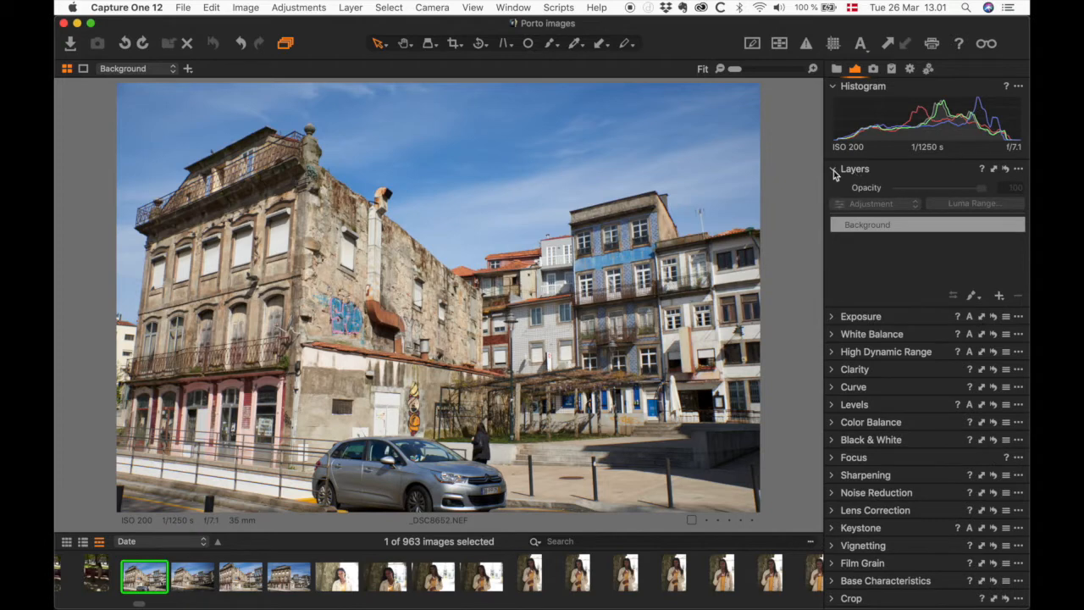
click(835, 171)
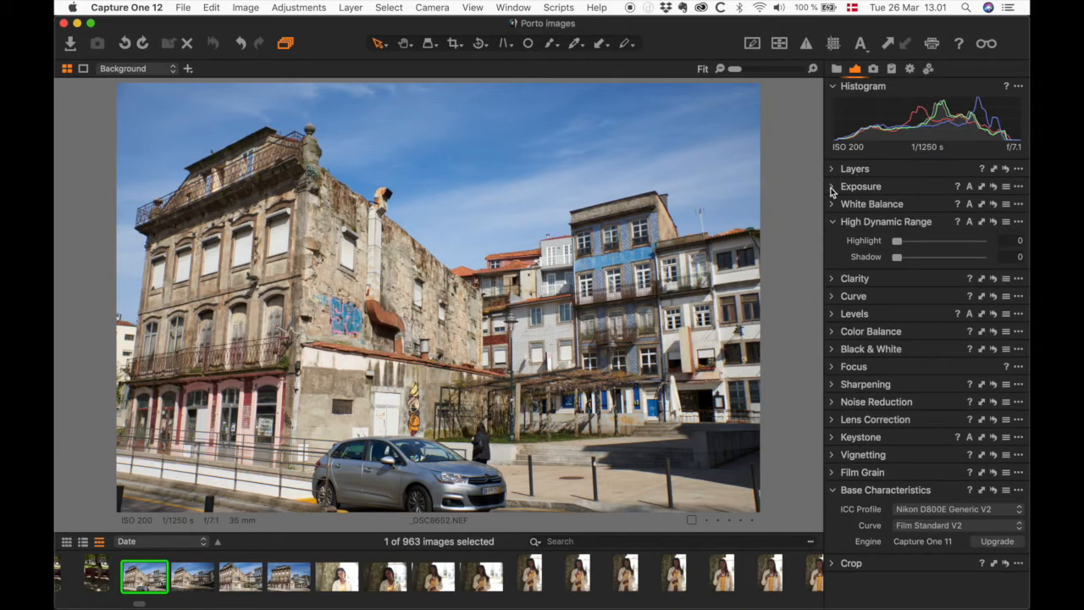
click(831, 188)
click(832, 205)
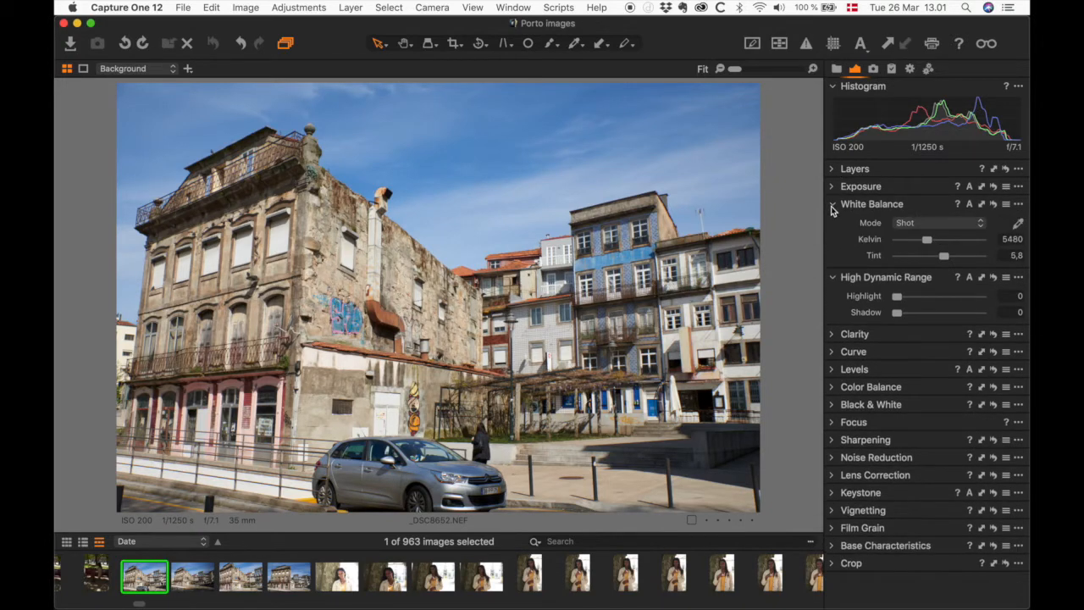
click(833, 206)
click(833, 222)
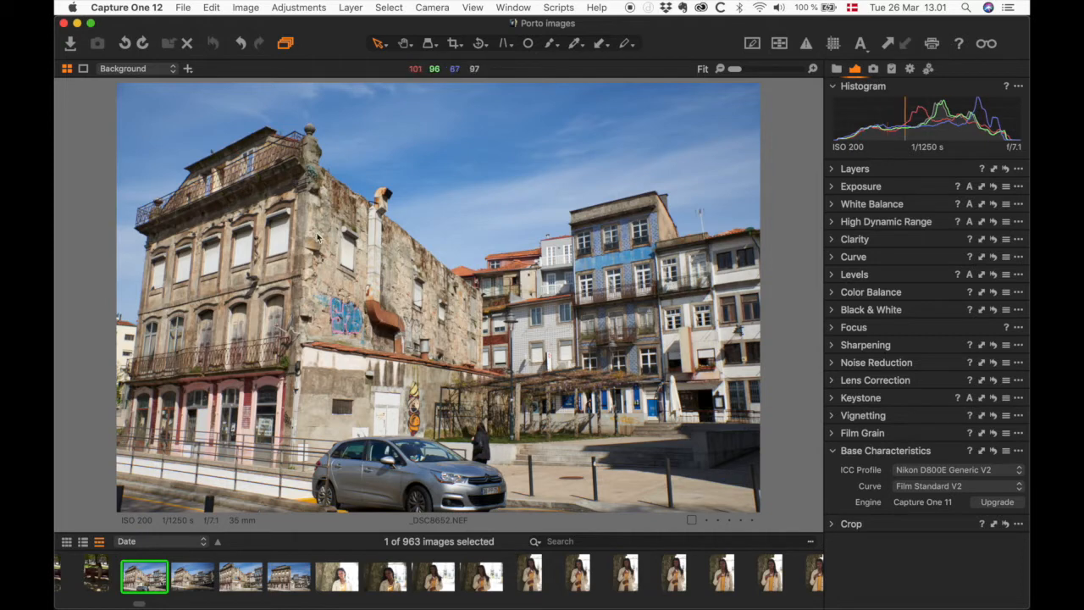
- Switch to Lightroom and paint Adjustment Brush strokes with an Exposure of -4,00 over the old building's side wall and the shaded area beside it
key(super+Tab)
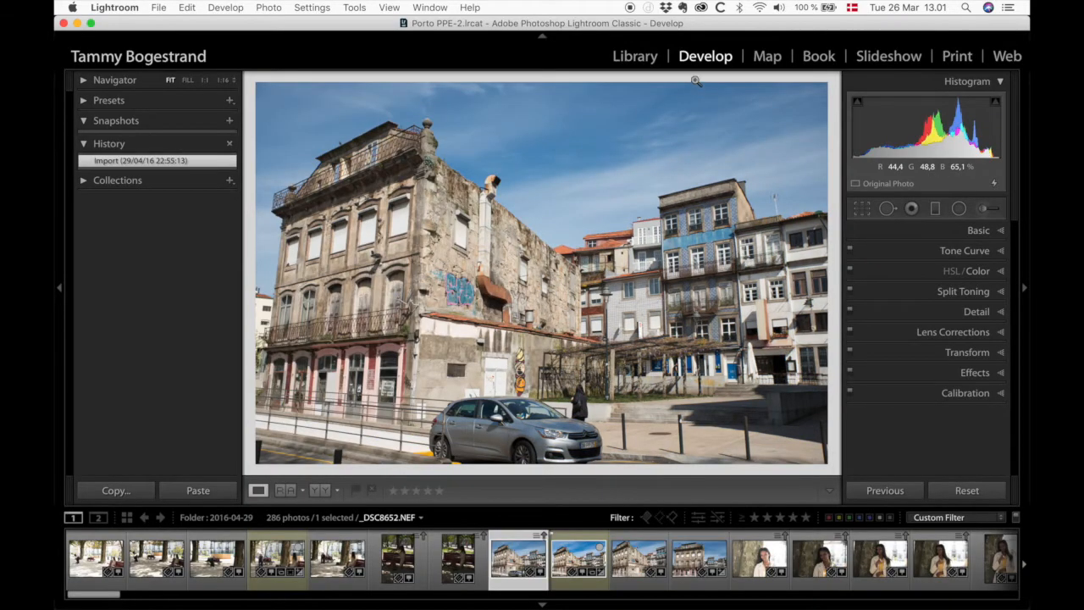
click(983, 209)
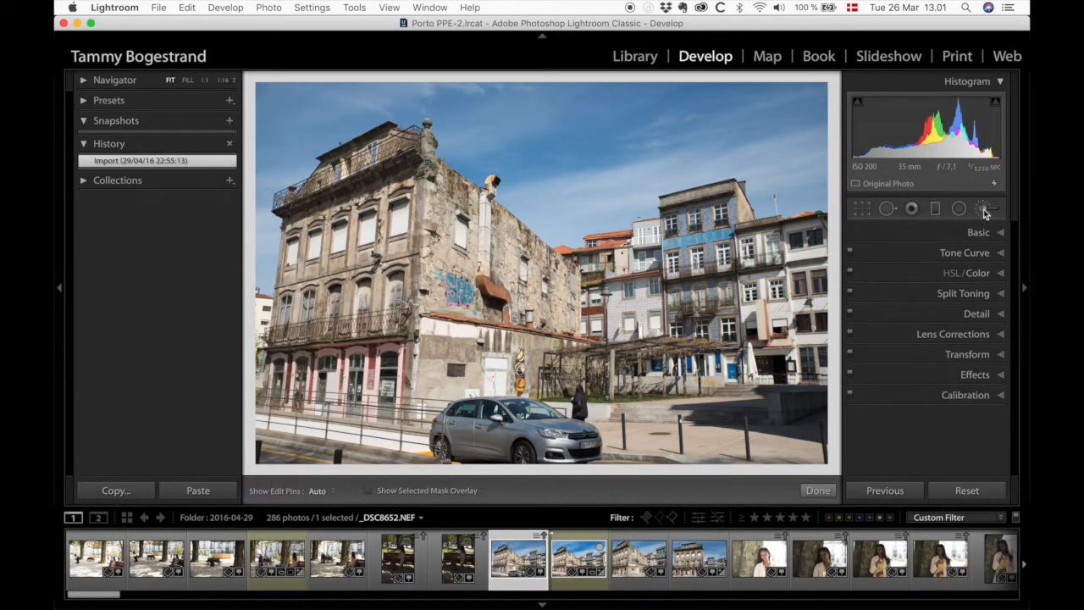
click(455, 256)
mouse_move(388, 218)
mouse_down()
mouse_move(398, 254)
mouse_move(543, 356)
mouse_move(644, 390)
mouse_up()
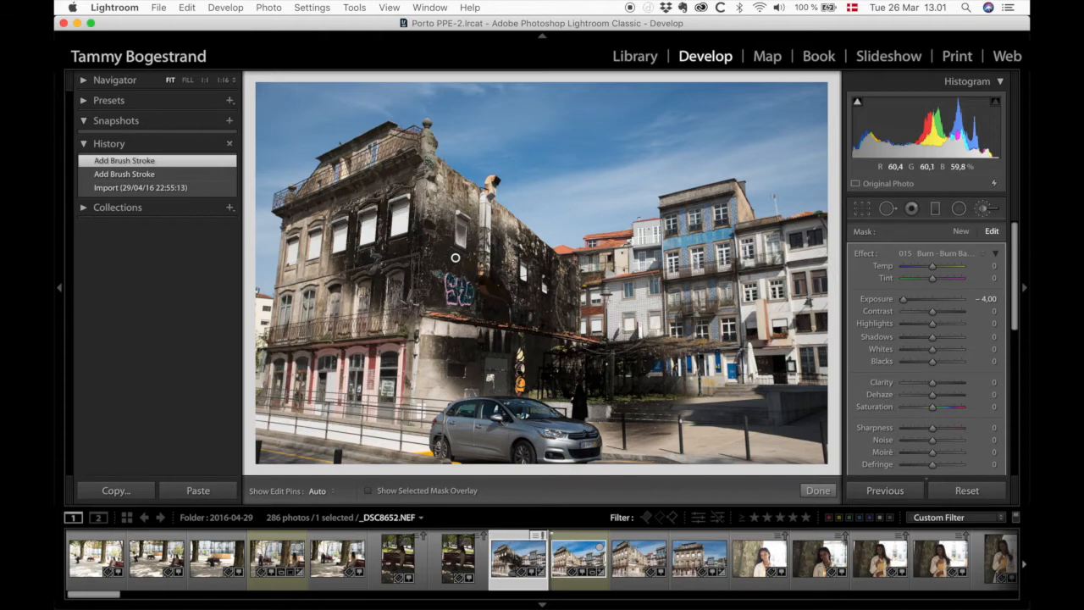
- Return to Capture One and brush a mask over the blue building on a new adjustment layer
key(super+Tab)
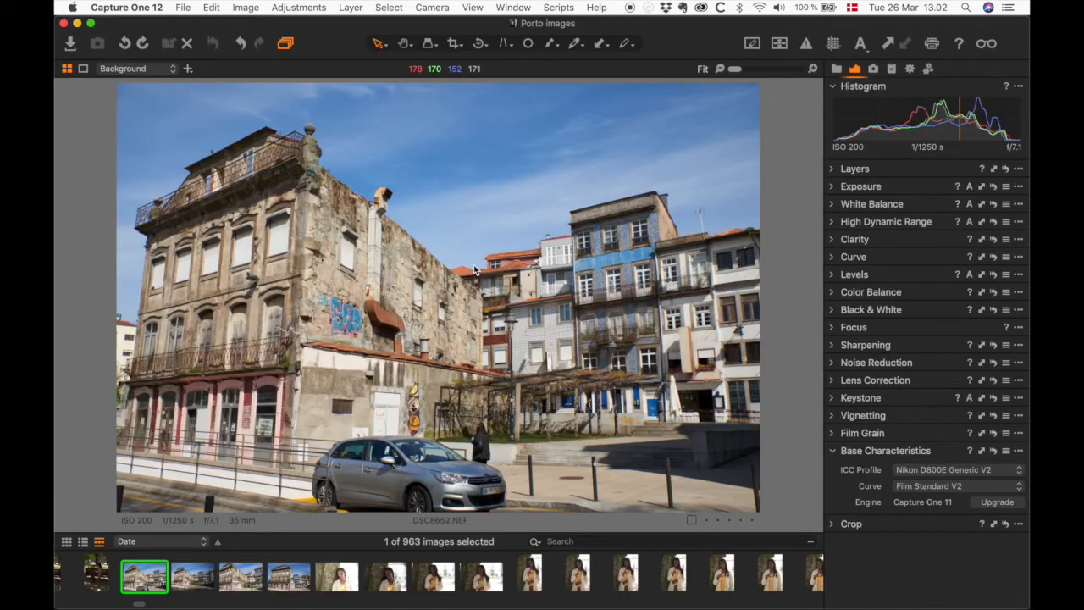
click(189, 70)
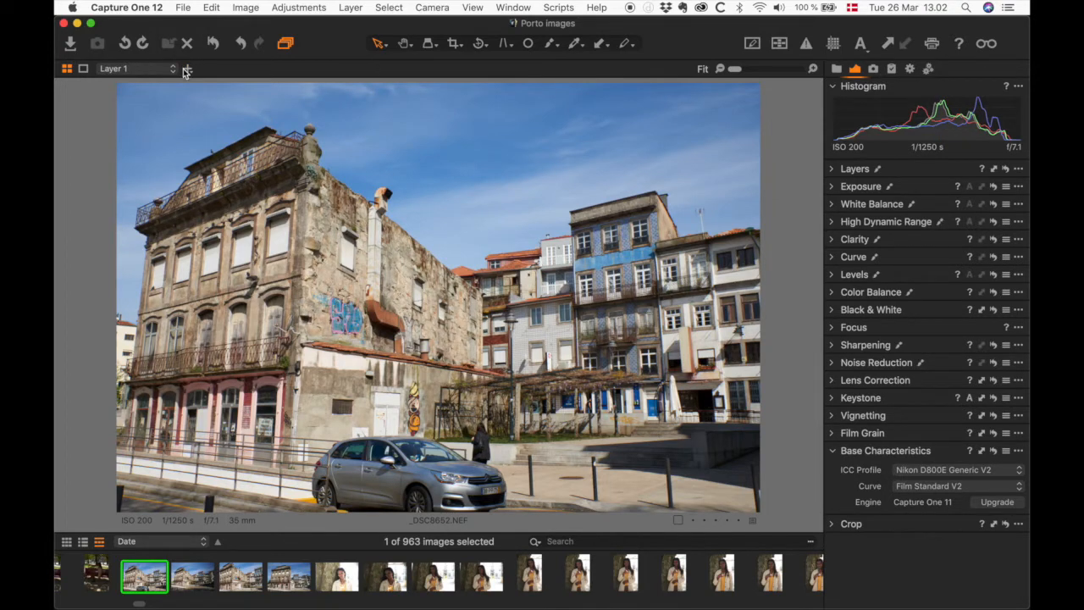
click(832, 170)
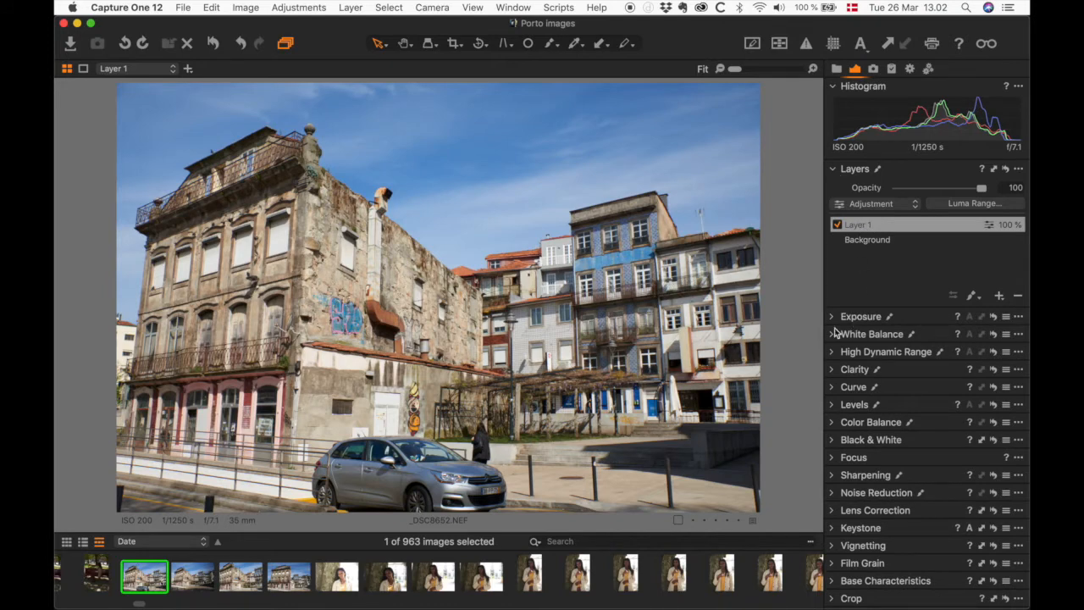
key(b)
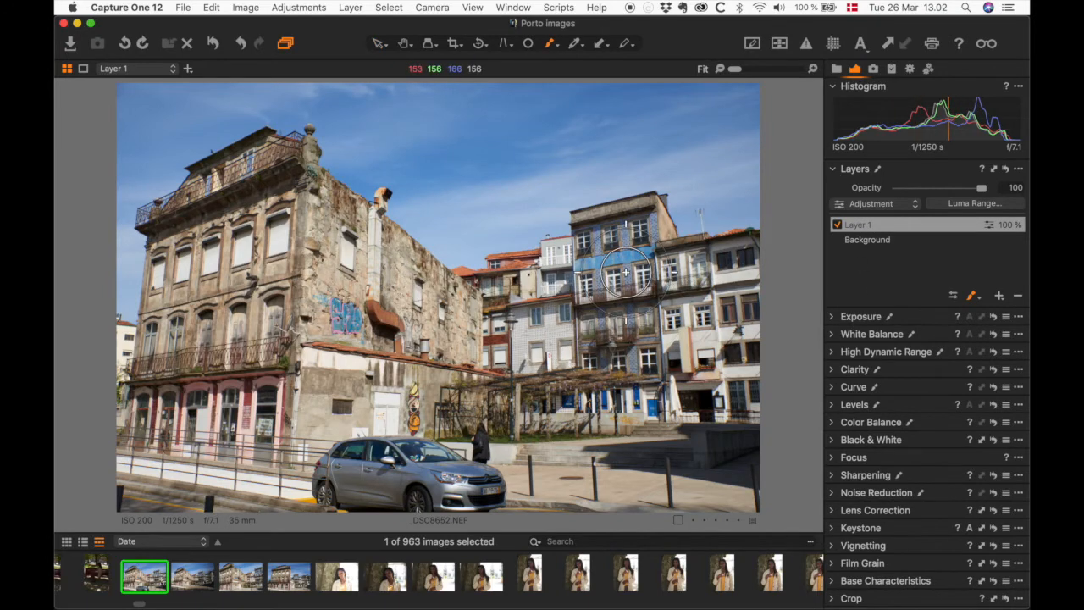
mouse_move(582, 259)
mouse_down()
mouse_move(614, 273)
mouse_move(614, 350)
mouse_up()
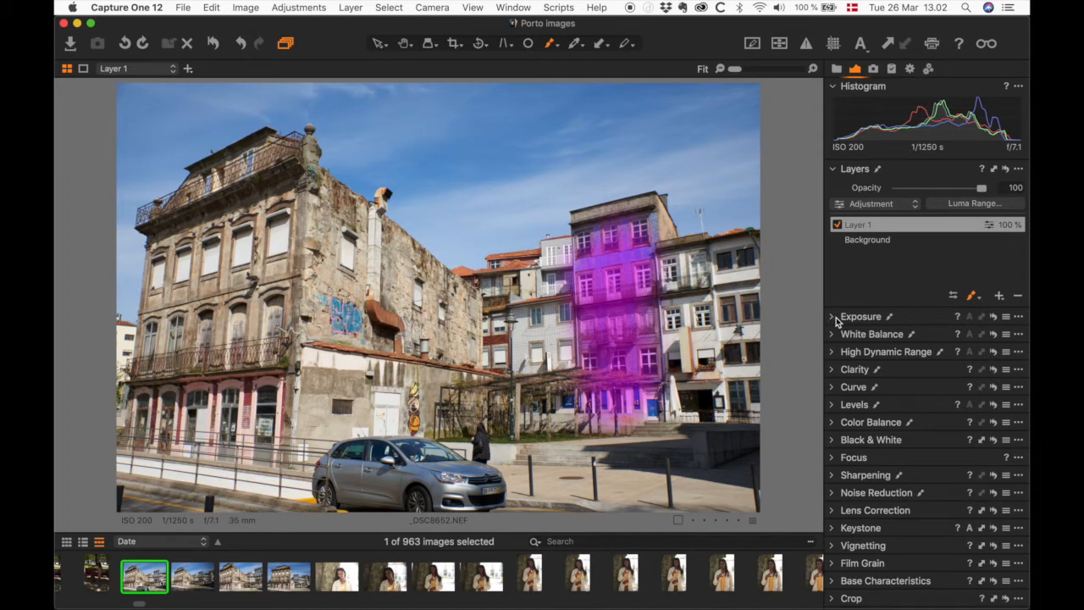
- Set the new layer's Exposure to -1,43, Contrast to 36 and Saturation to 71
alt+click(837, 319)
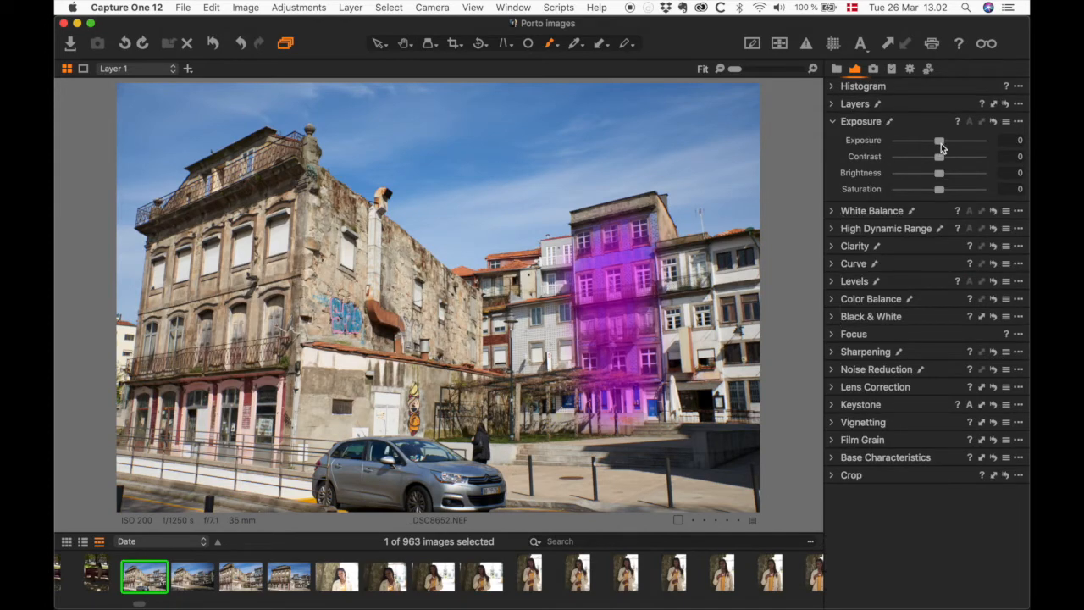
drag(938, 158, 905, 146)
drag(901, 146, 925, 142)
drag(939, 189, 969, 189)
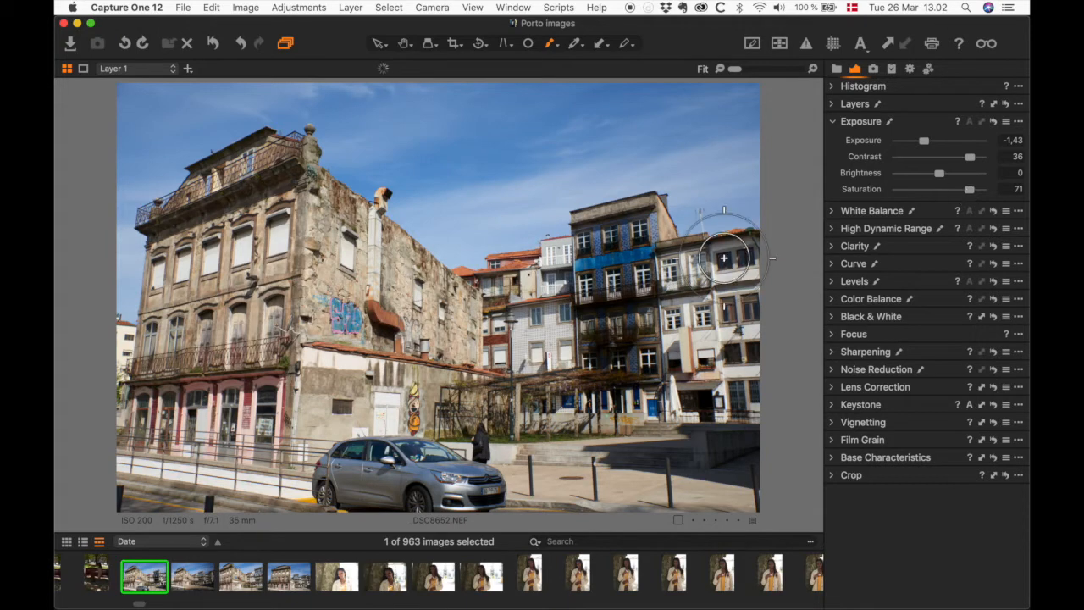
- Rename the masked adjustment layer "blue building" and reopen its name for editing
click(832, 104)
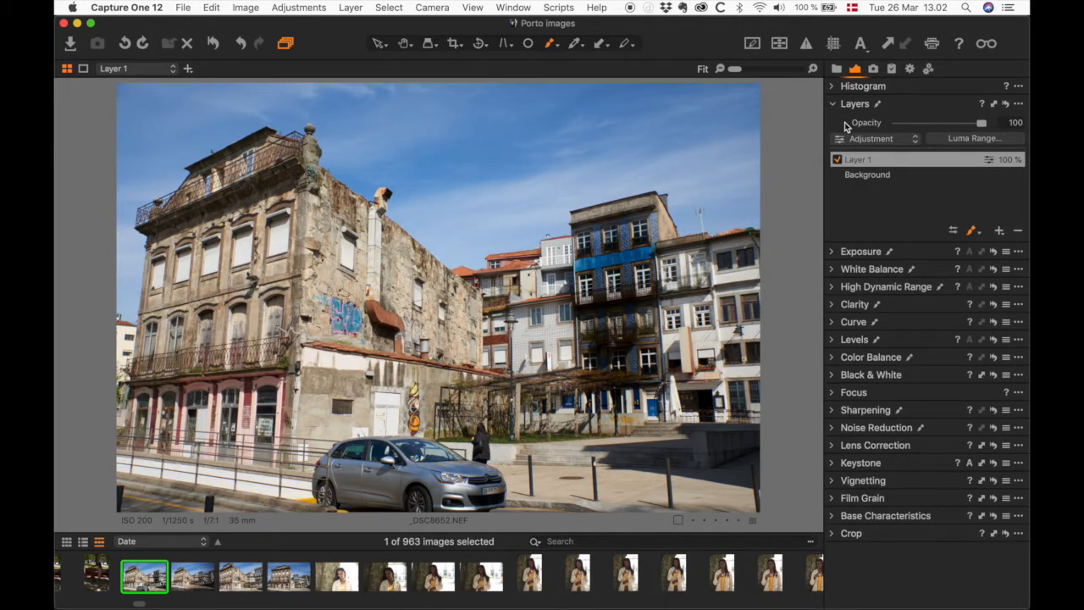
double_click(860, 159)
text(blue building)
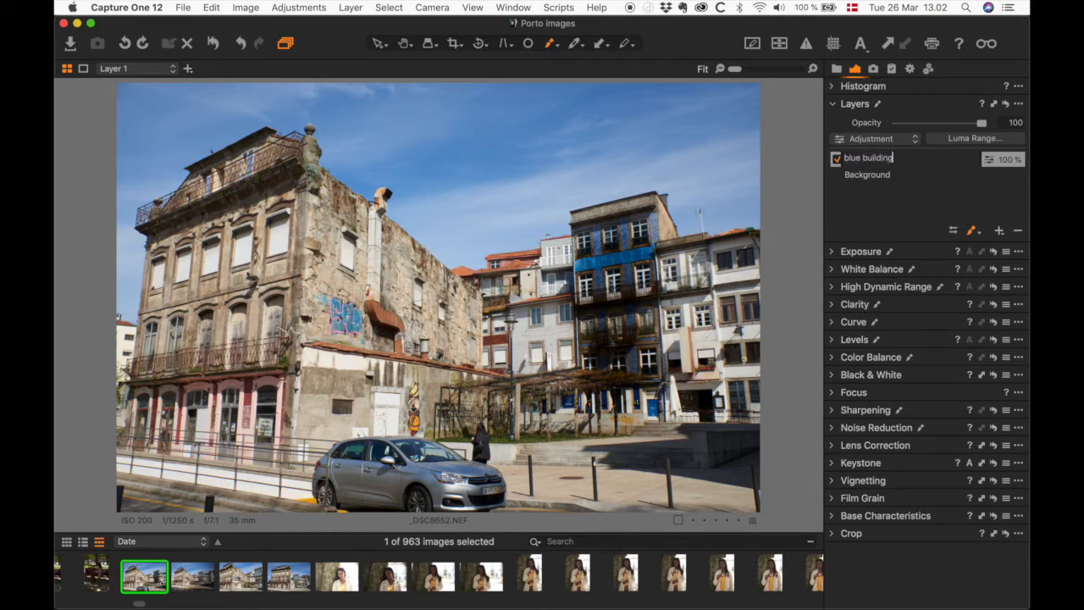
key(Return)
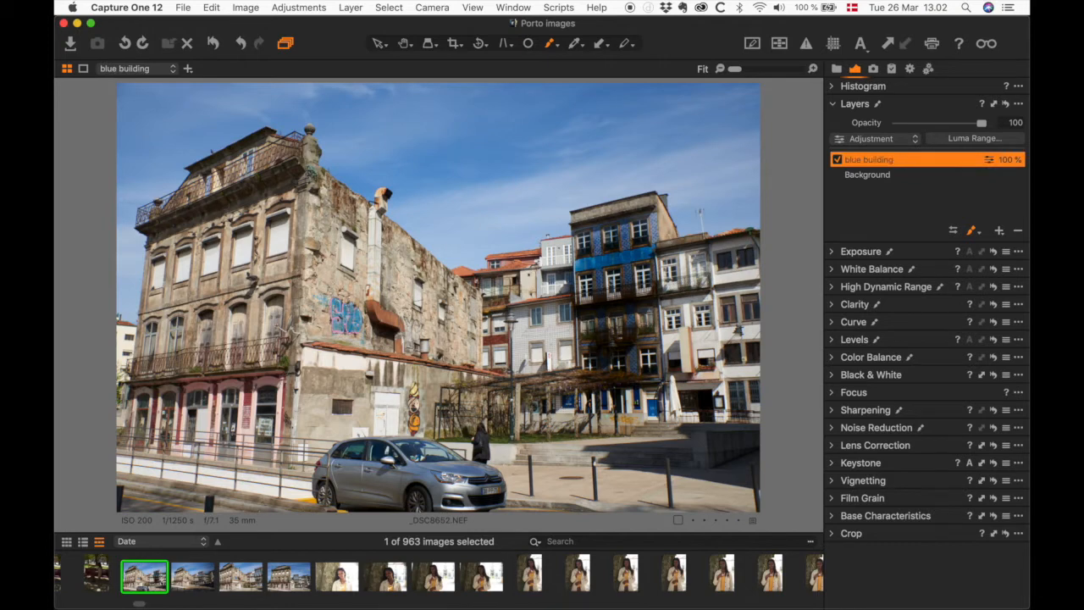
double_click(876, 161)
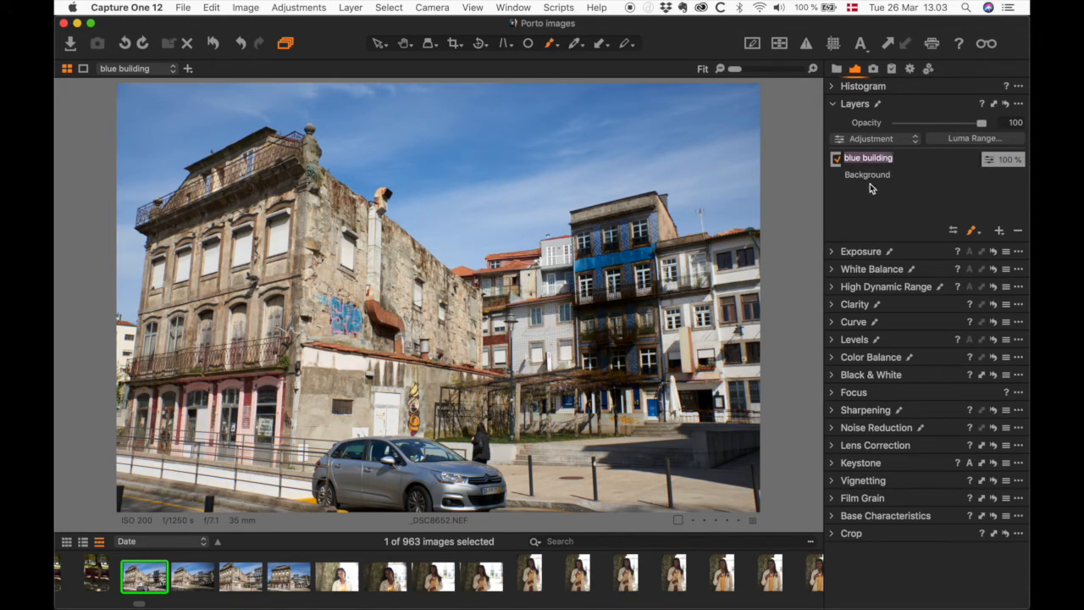
- Review the available layer types and the options for adding a new layer
click(871, 139)
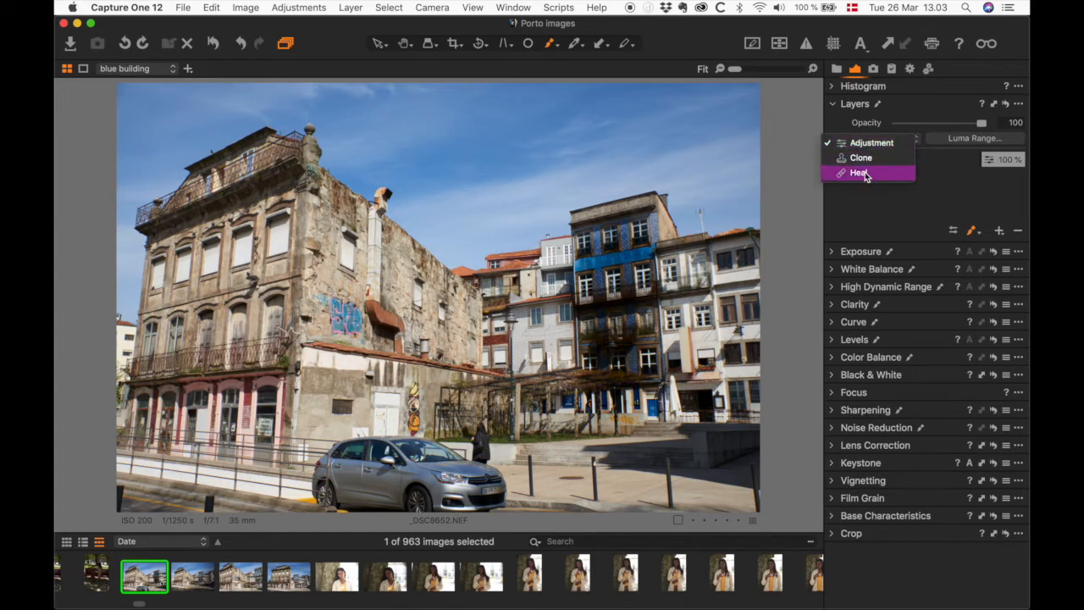
click(878, 215)
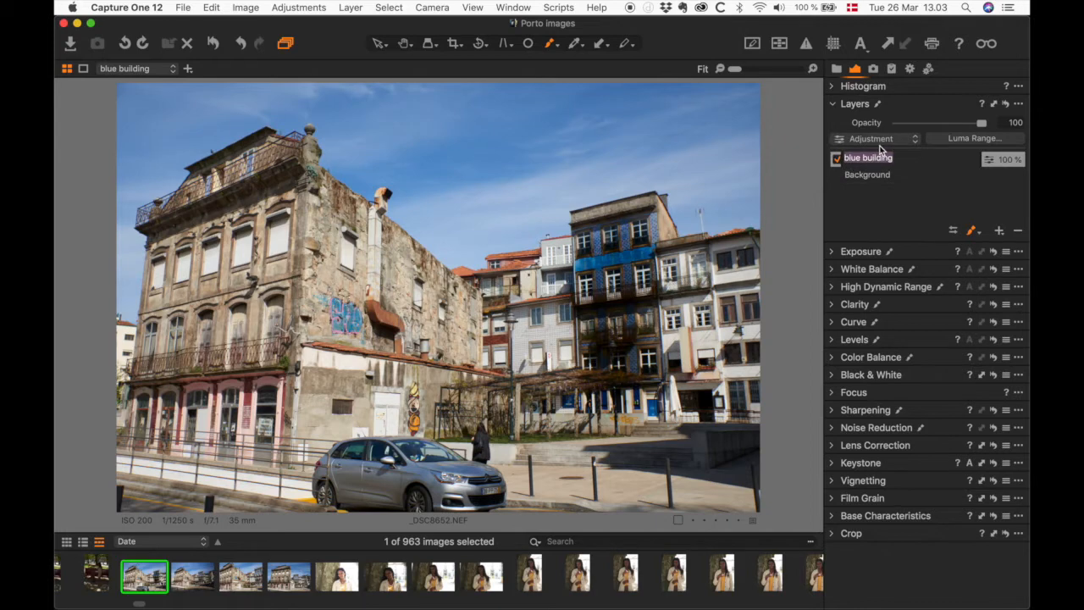
click(189, 70)
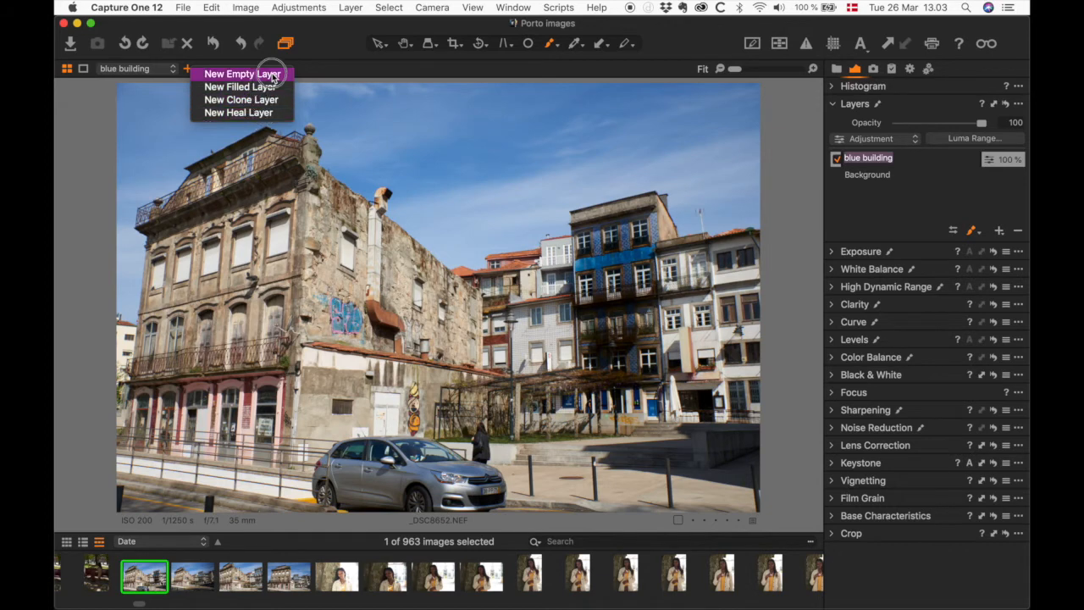
click(352, 70)
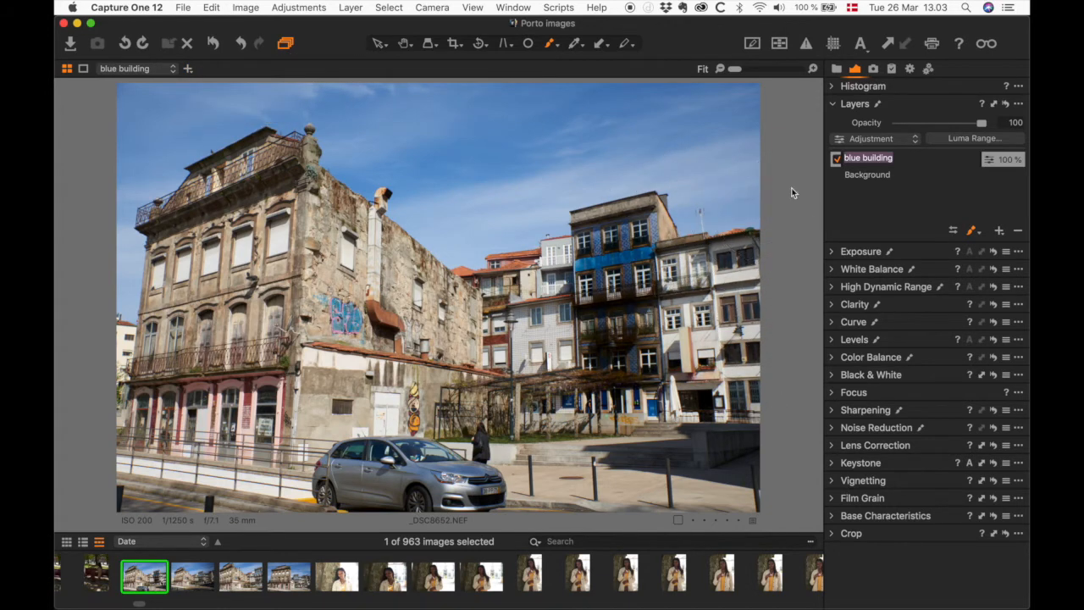
click(916, 159)
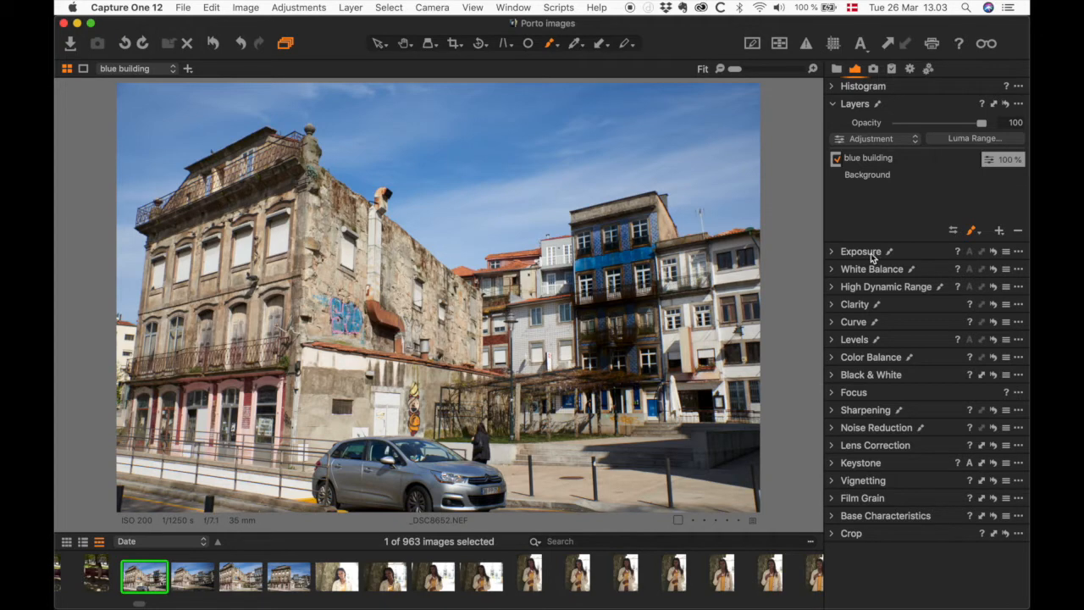
- Look over the available workspaces and commit the layer name "blue building"
click(515, 7)
mouse_move(555, 17)
mouse_move(513, 7)
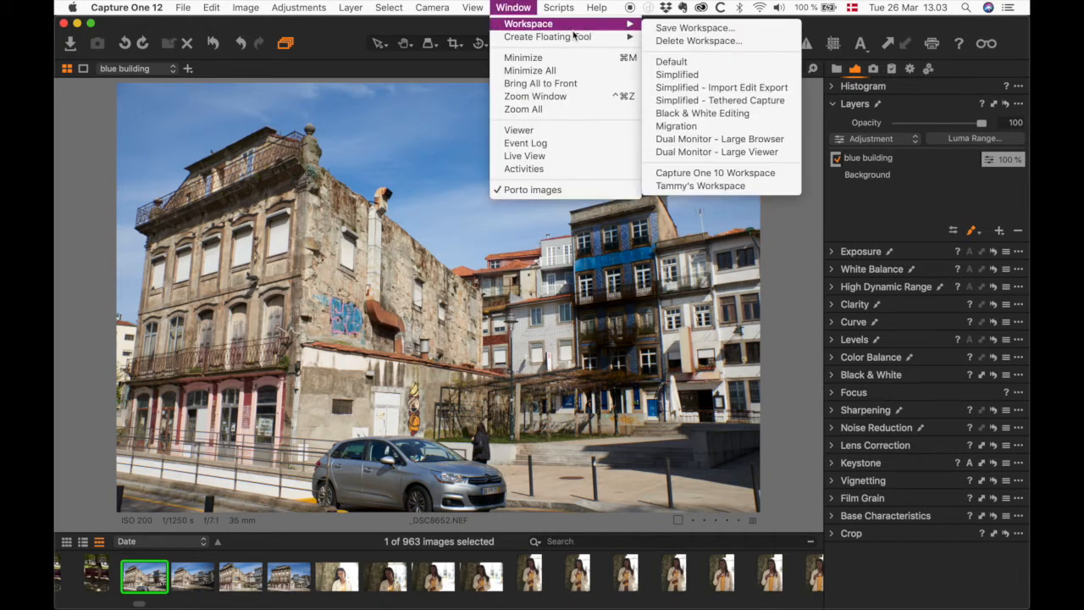
click(411, 134)
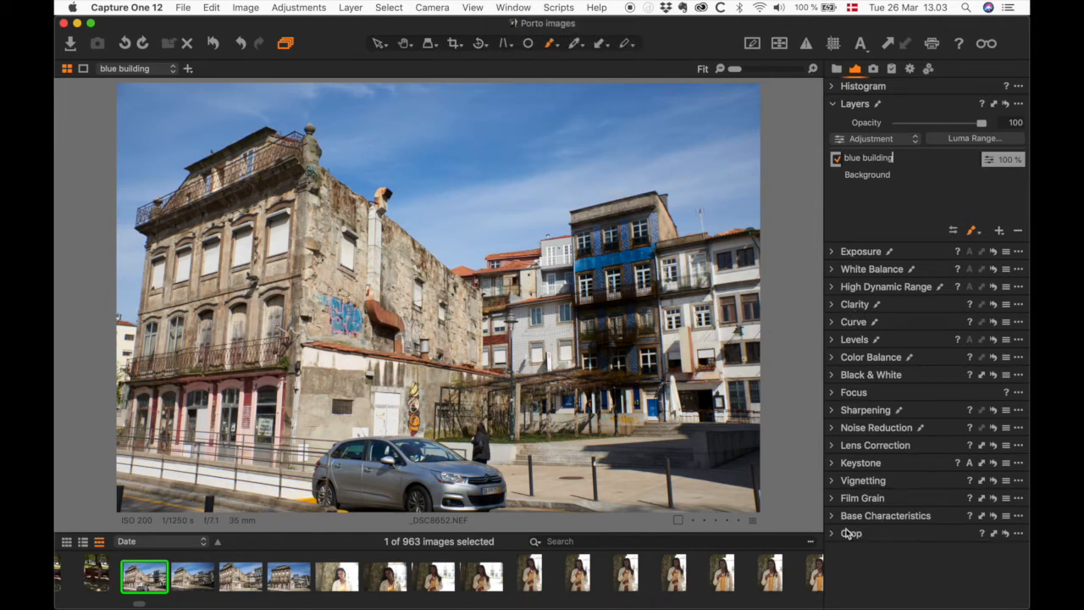
key(Return)
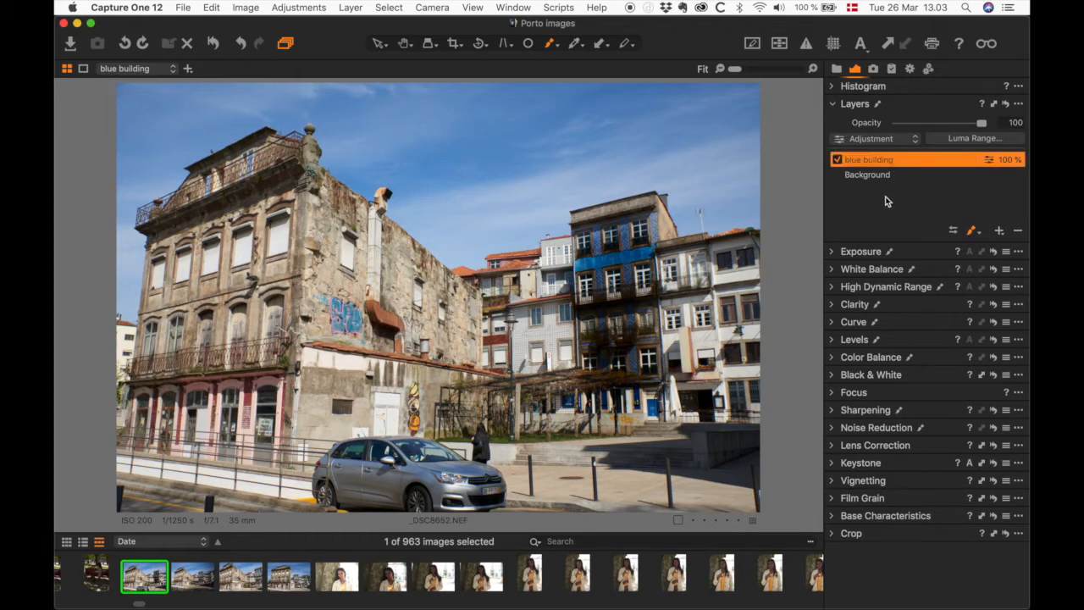
- Check the new-layer options again and open the Luma Range settings for the blue building layer
click(188, 71)
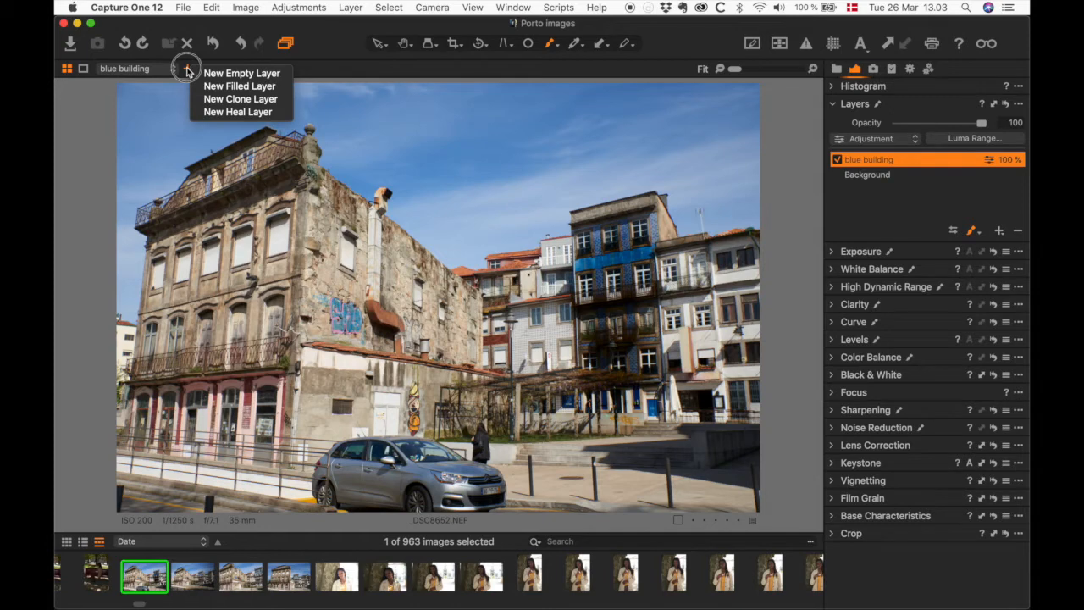
click(188, 71)
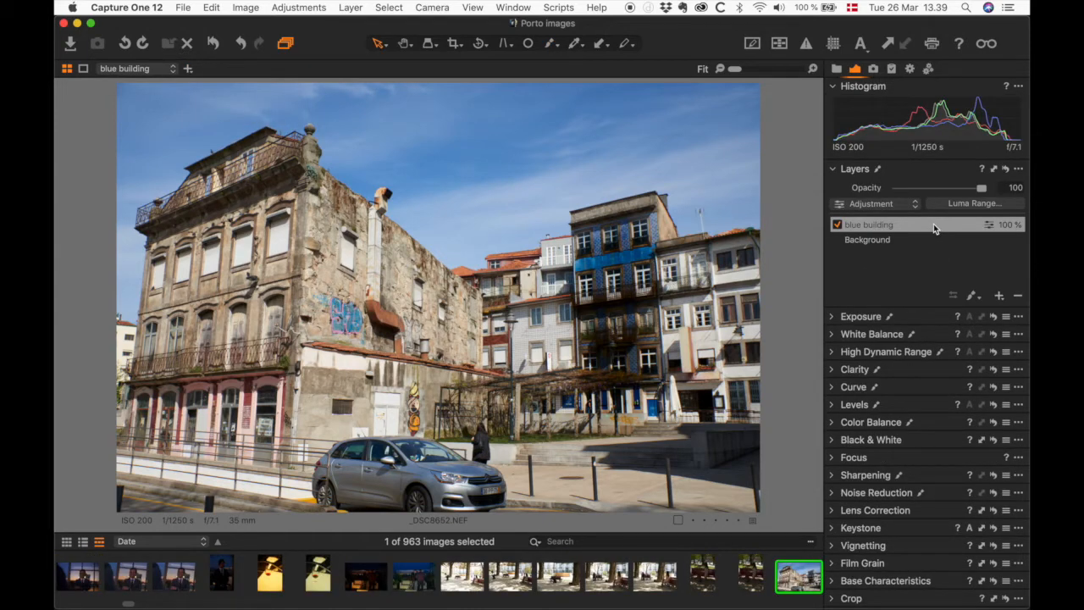
mouse_move(984, 186)
mouse_down()
mouse_move(952, 188)
mouse_move(989, 191)
mouse_up()
click(998, 208)
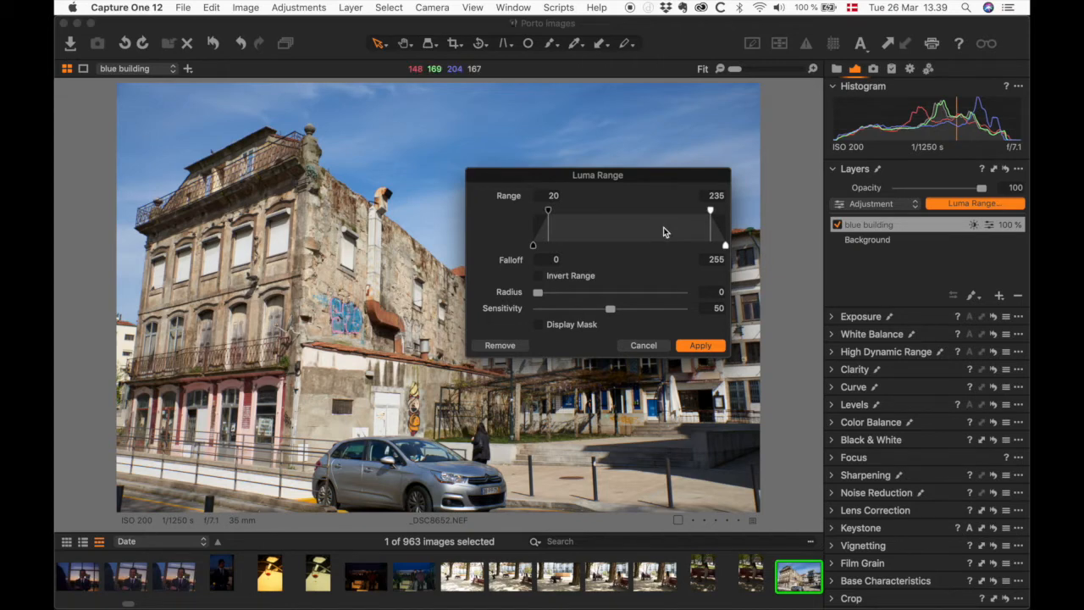
- Switch to Lightroom and set the Adjustment Brush's Range Mask to Luminance
key(super+Tab)
key(super+Tab)
key(super+Tab)
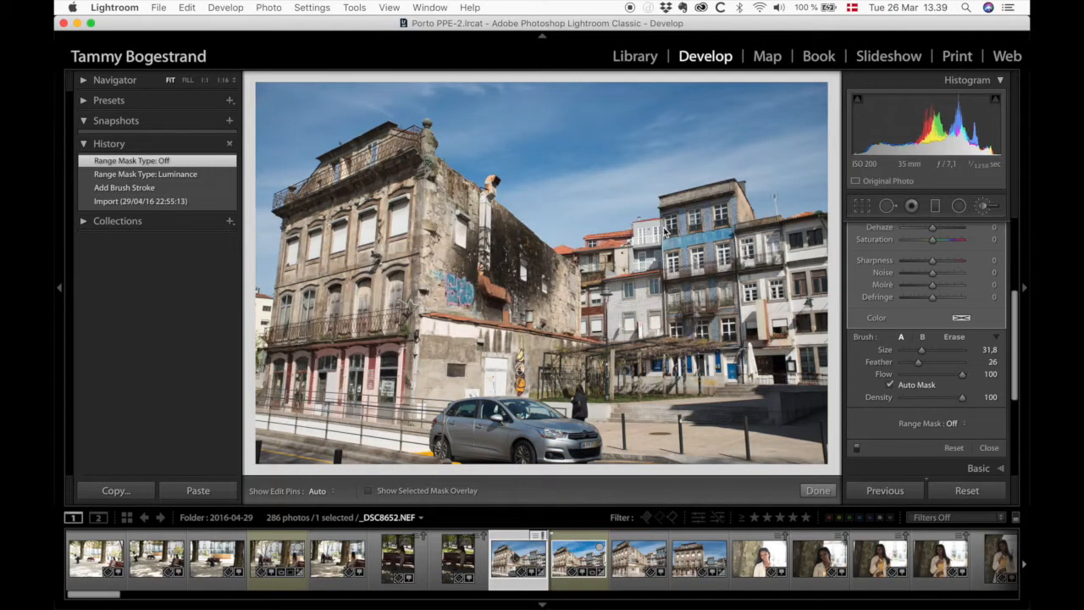
click(960, 423)
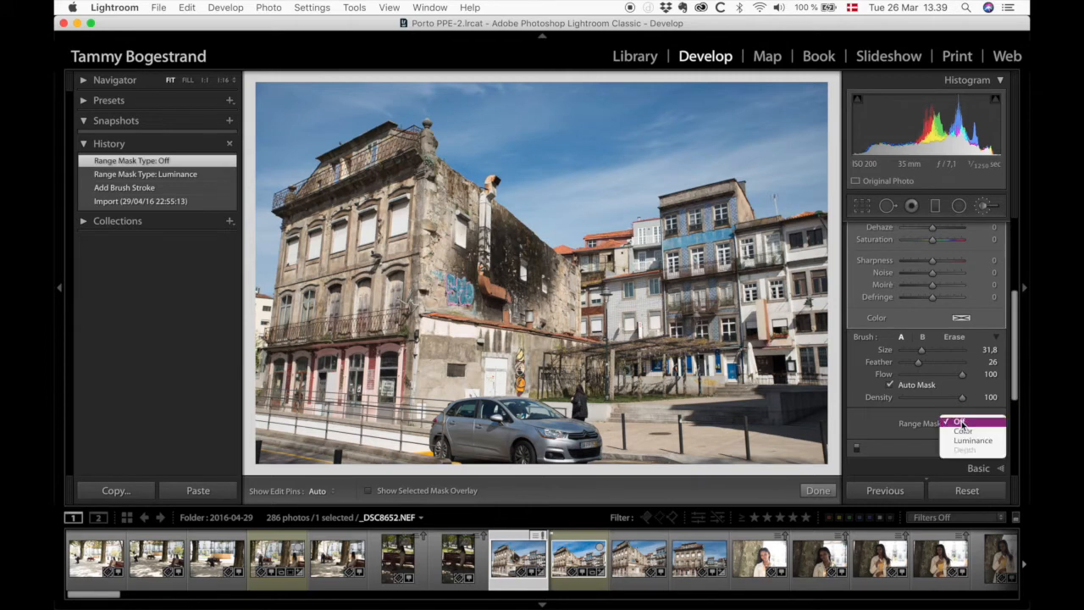
click(966, 440)
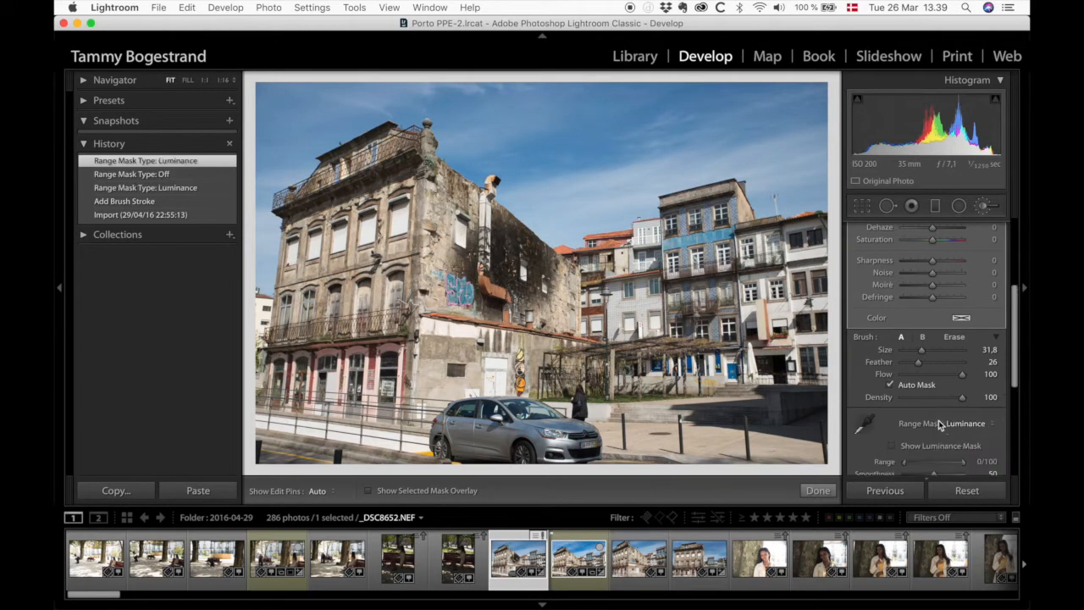
- Return to Capture One and dismiss the Luma Range settings without applying them
key(super+Tab)
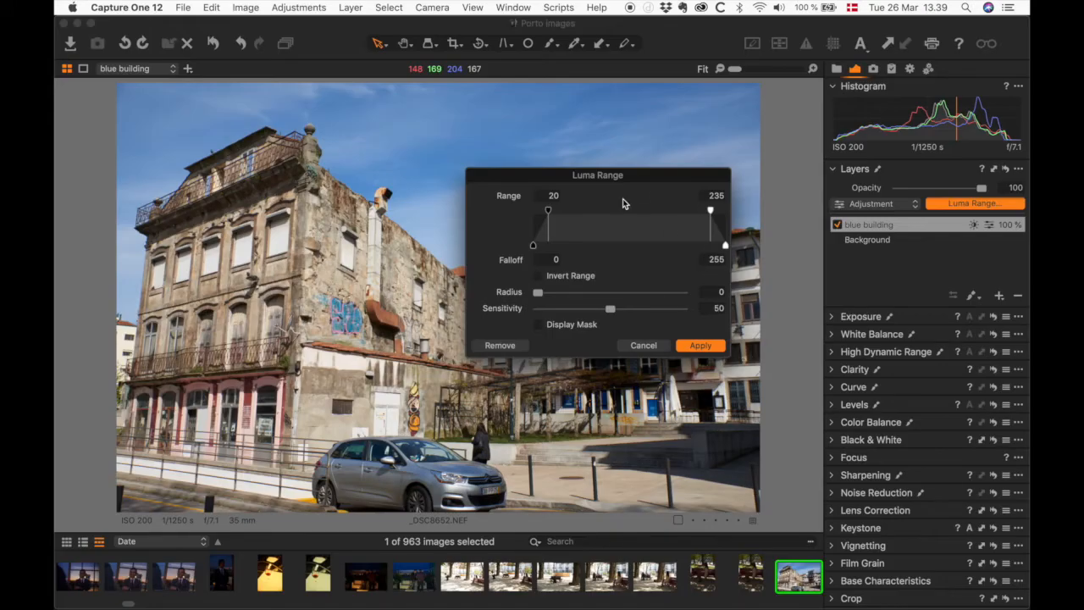
click(646, 346)
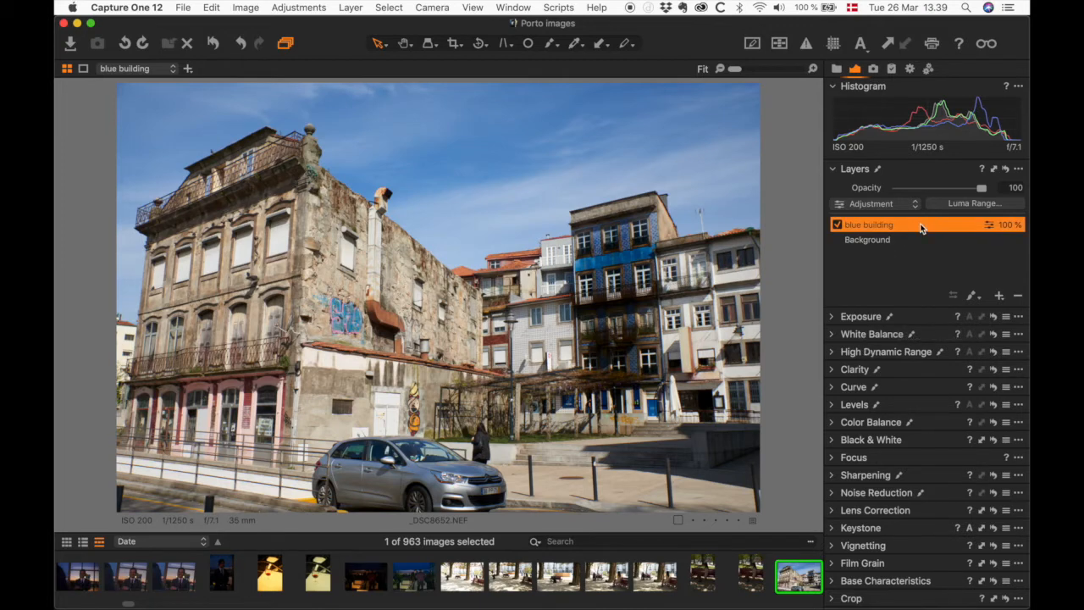
- Enable Black & White on the photo and toggle the blue building layer off and on to compare its effect
alt+click(835, 440)
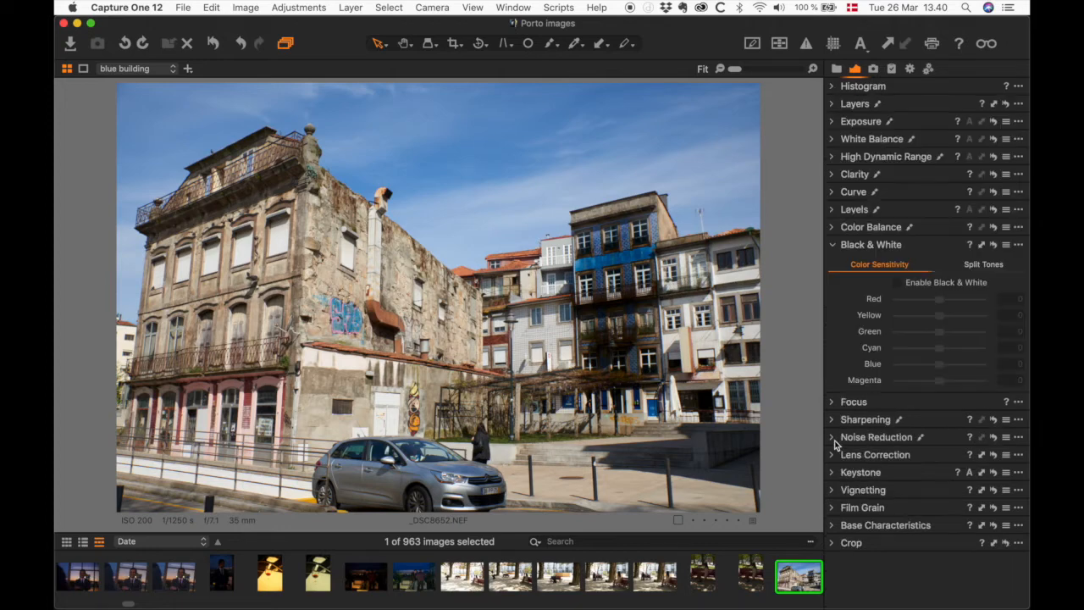
click(899, 283)
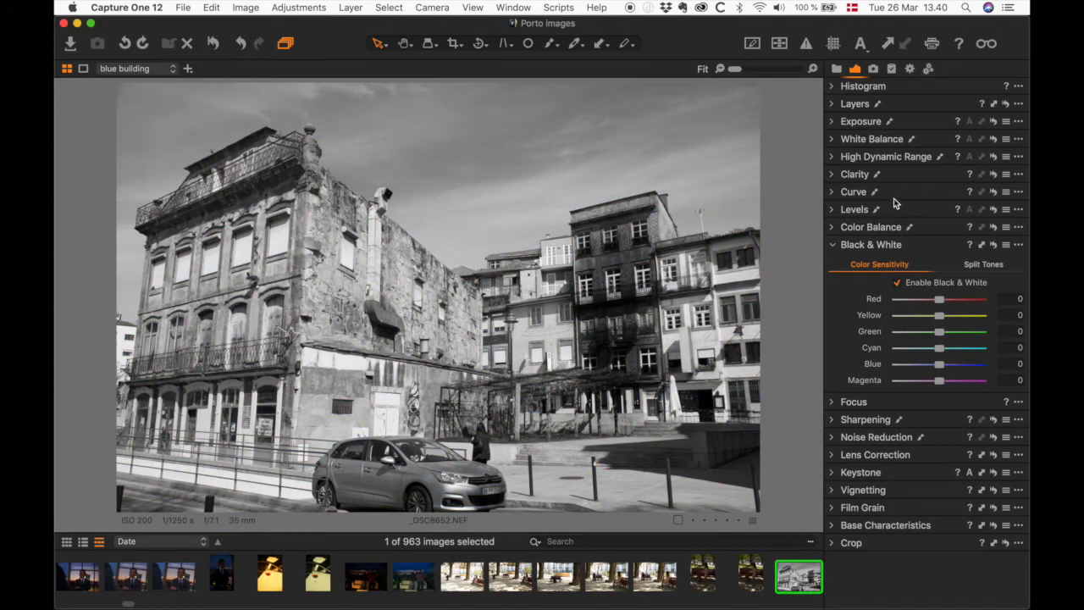
click(830, 105)
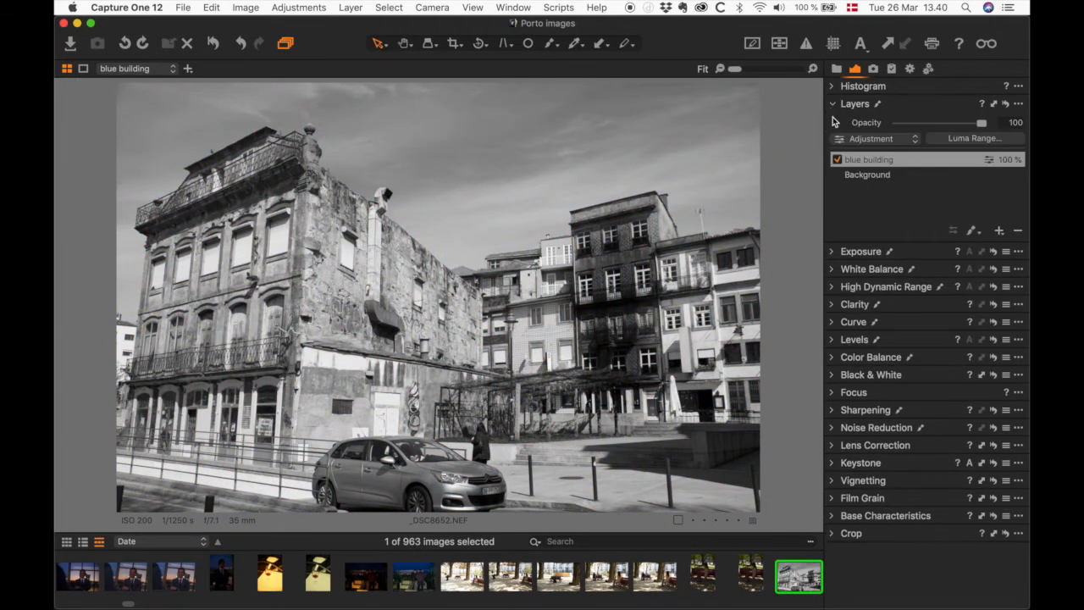
click(837, 160)
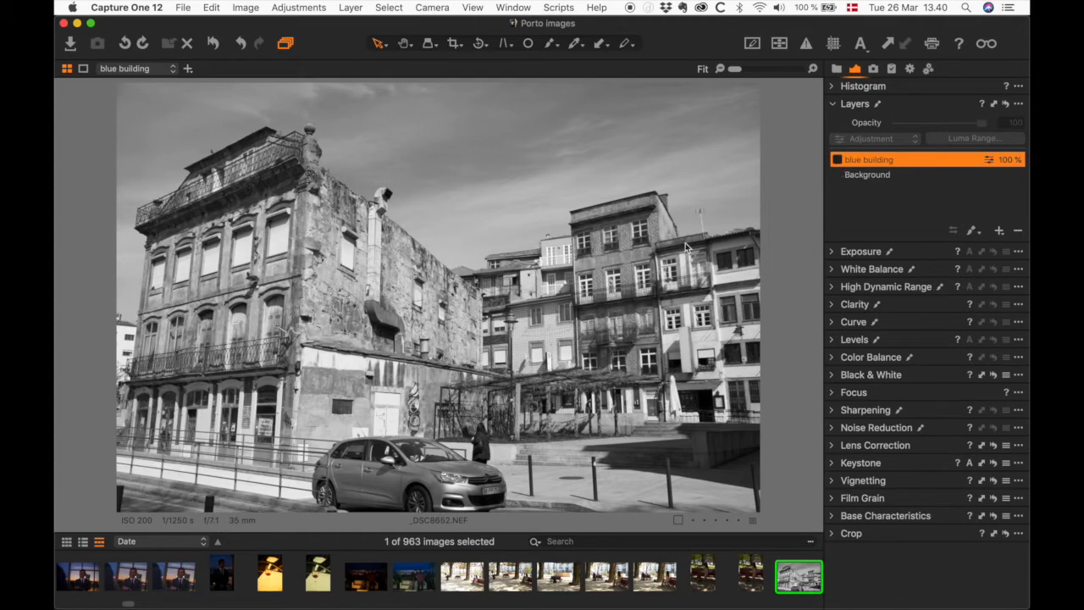
click(838, 161)
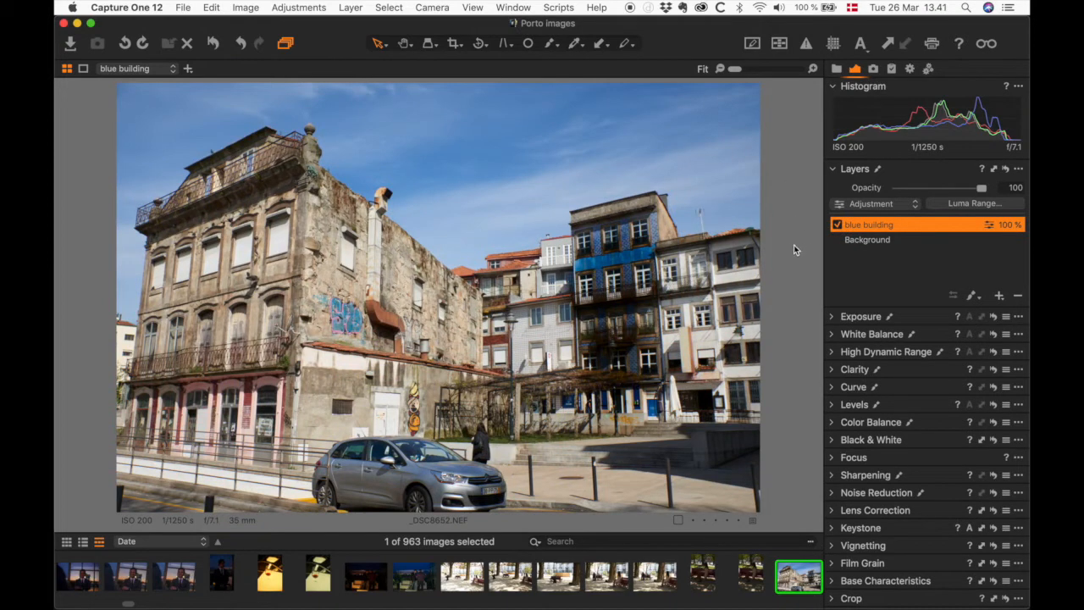
- Add a new empty adjustment layer and copy the mask onto it from the blue building layer
click(189, 69)
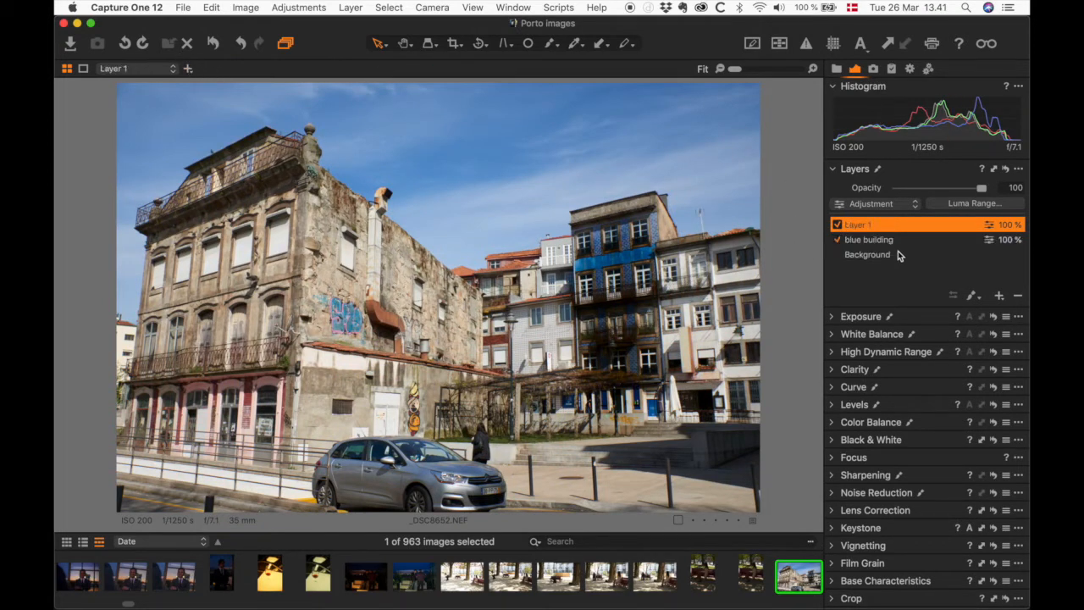
right_click(944, 232)
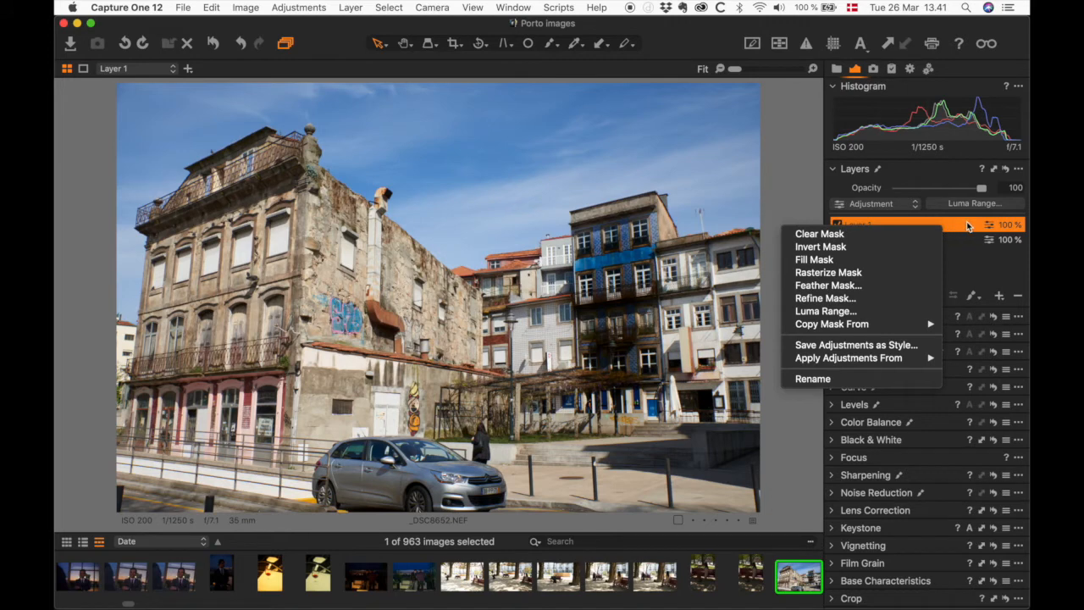
mouse_move(903, 327)
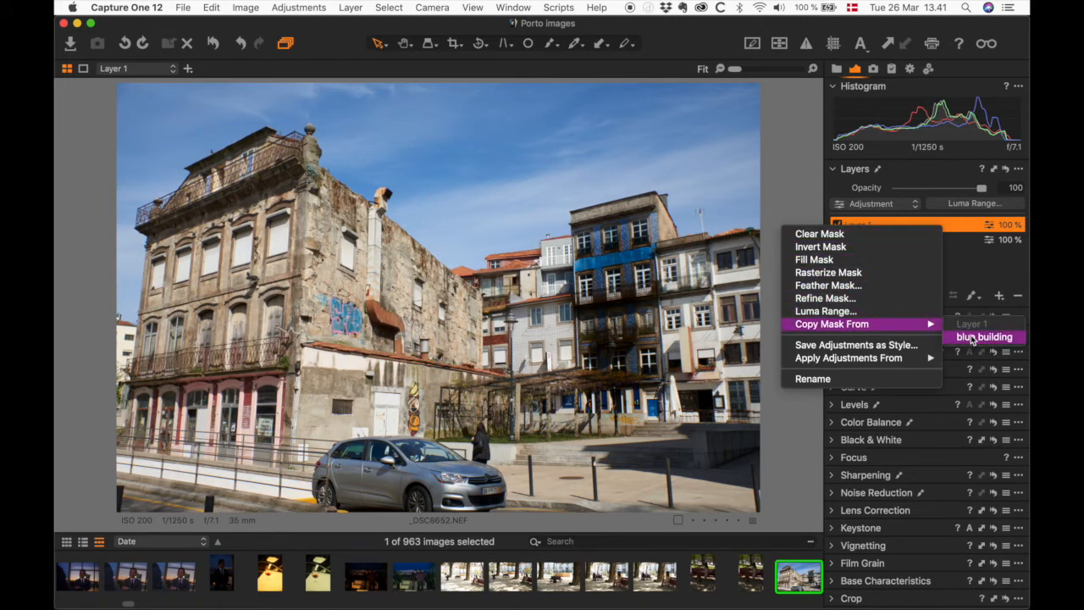
click(973, 338)
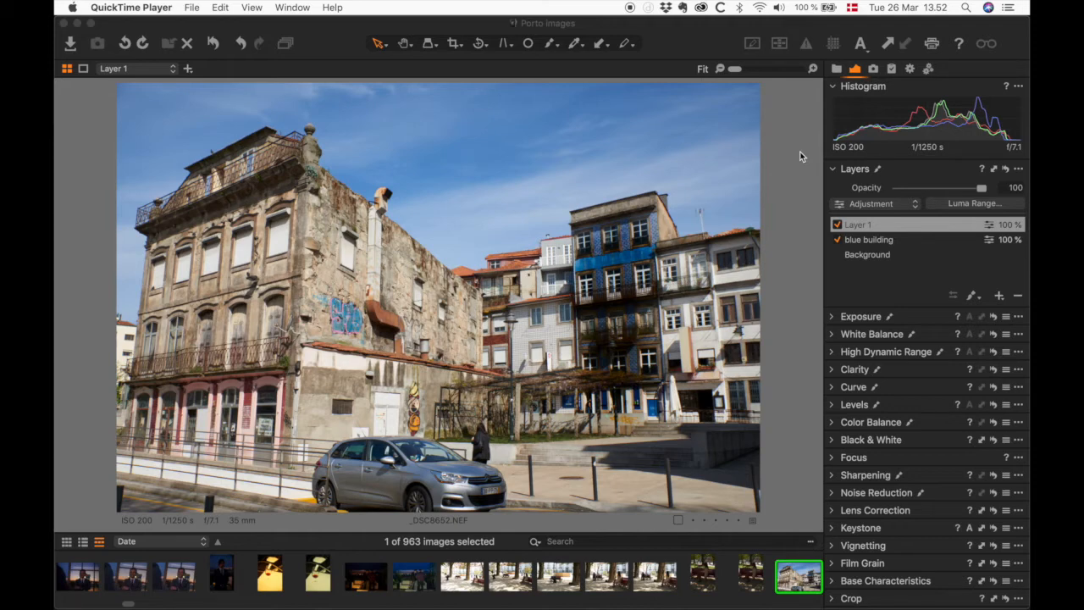
- Review the image export options in Capture One and show the process recipe output tools
click(336, 68)
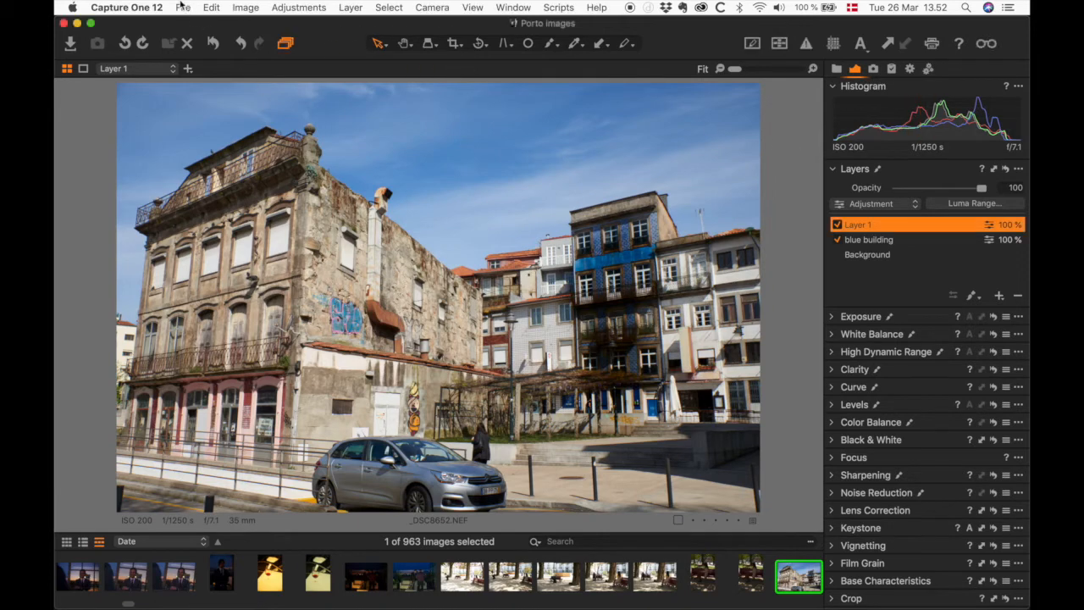
click(182, 7)
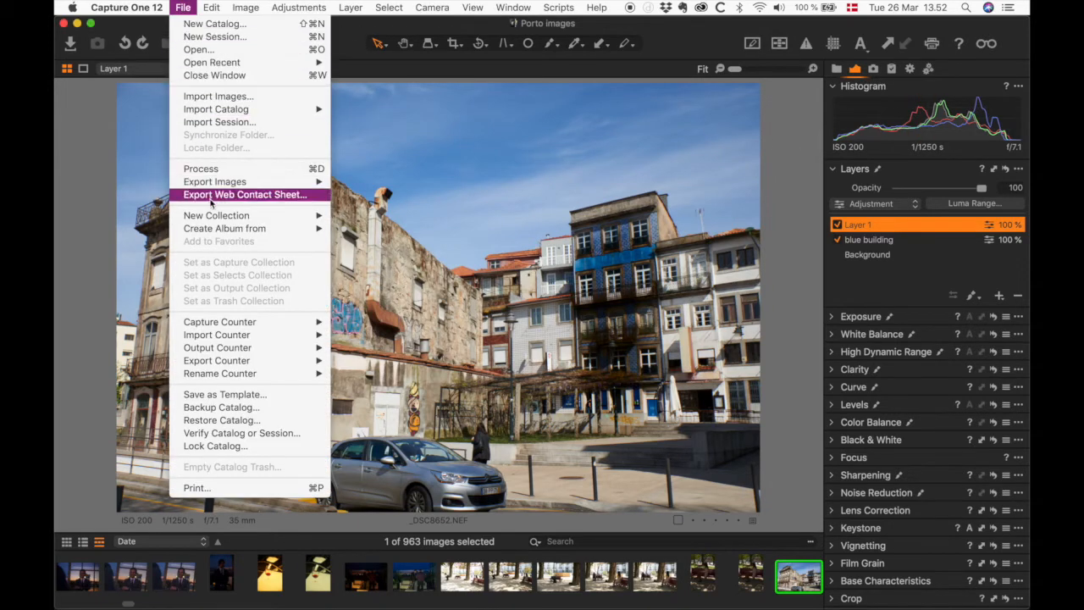
mouse_move(231, 183)
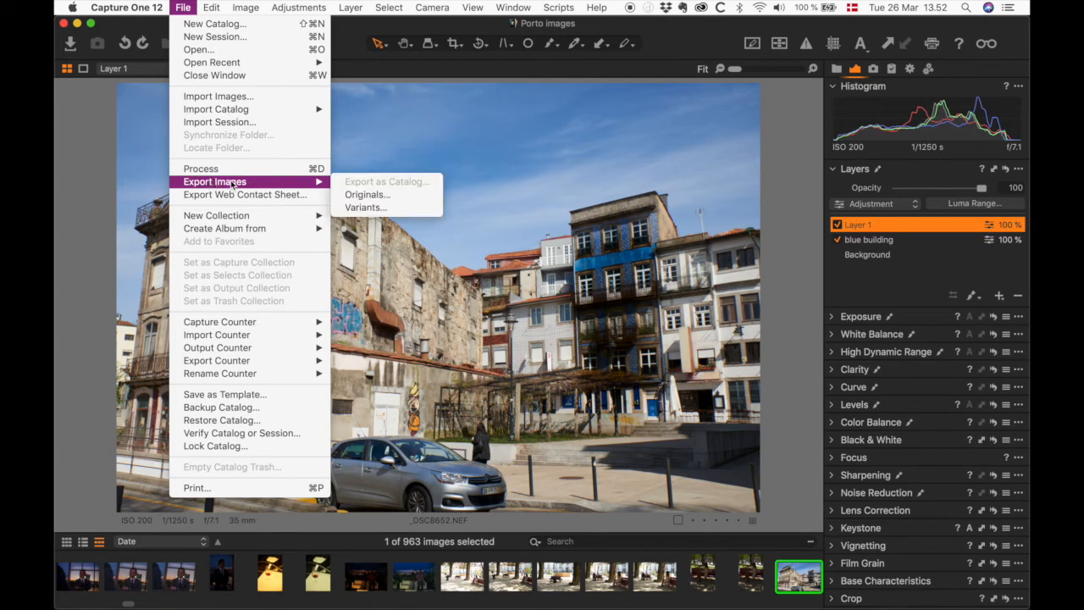
click(800, 132)
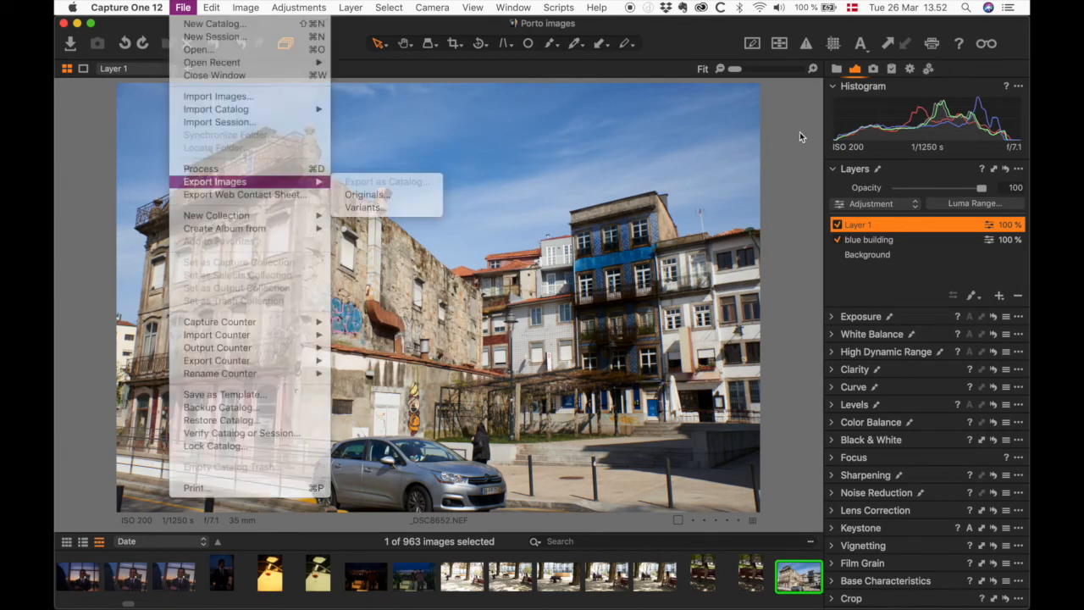
click(910, 71)
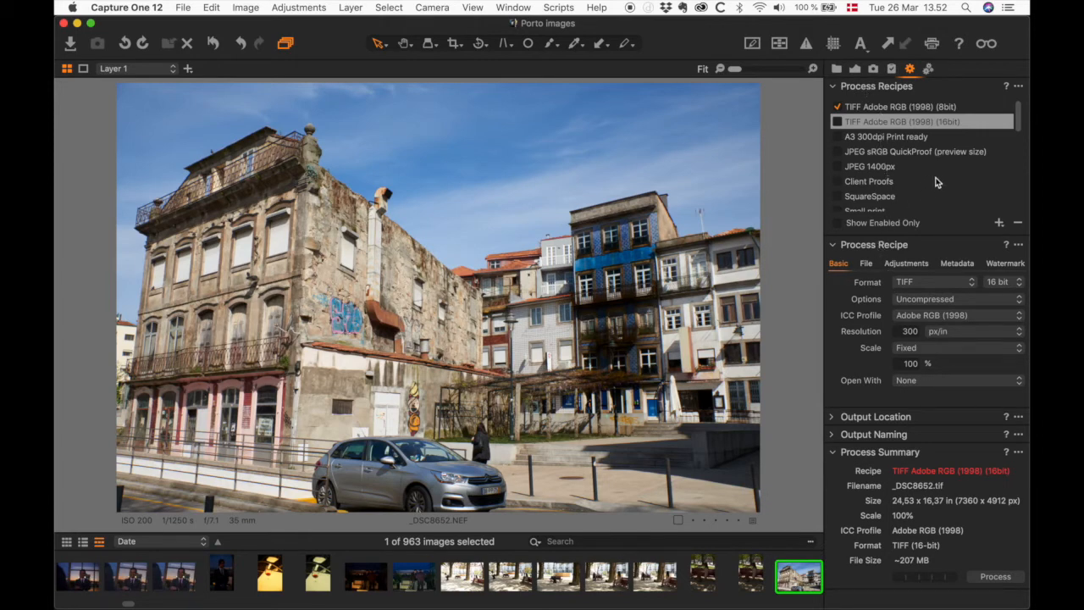
- Switch to Lightroom, review the export settings of the "Video Covers 16x9 HD Sharp" preset, and return to Capture One
key(super+Tab)
key(super+Tab)
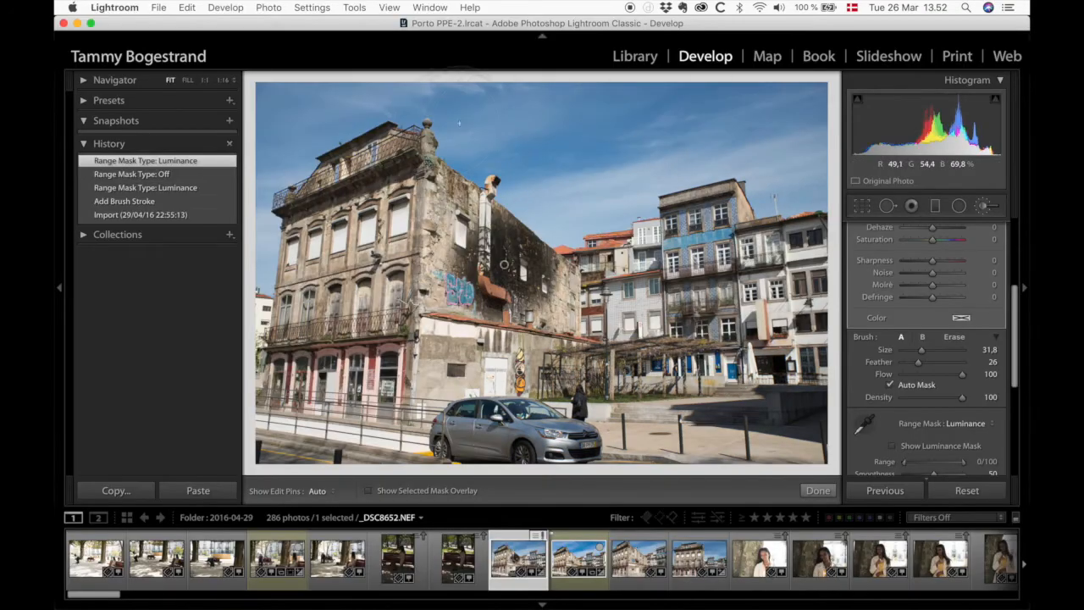
click(158, 8)
click(183, 193)
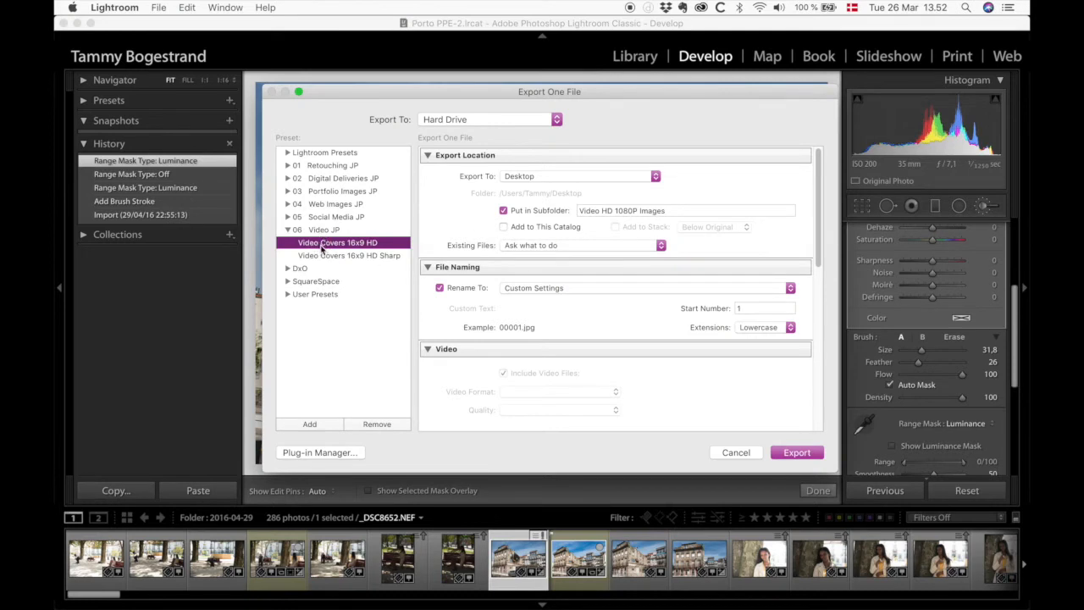
click(355, 256)
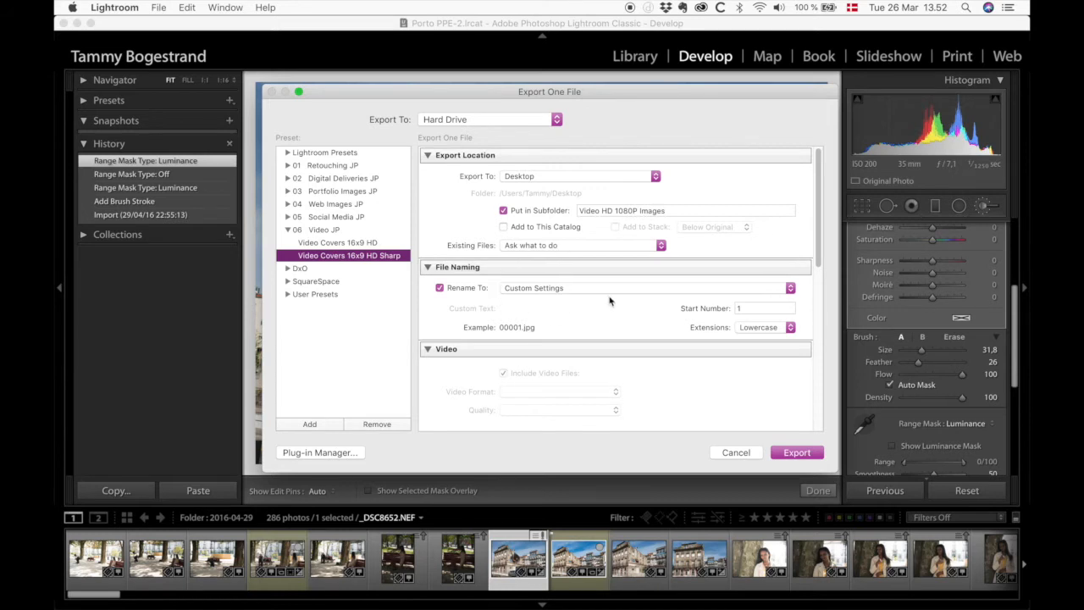
scroll(610, 301, down, 10)
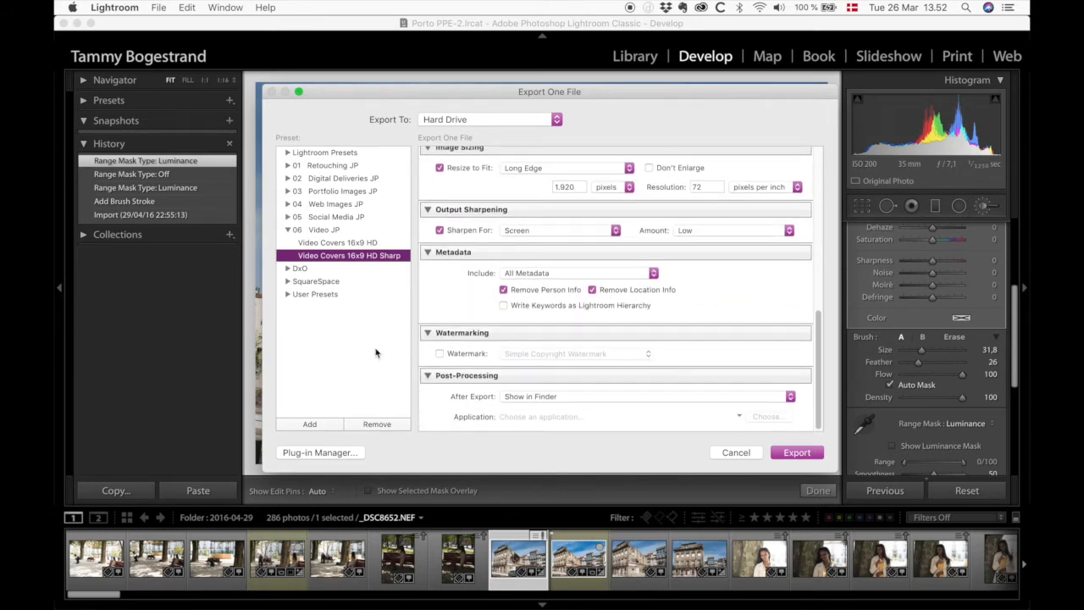
key(super+Tab)
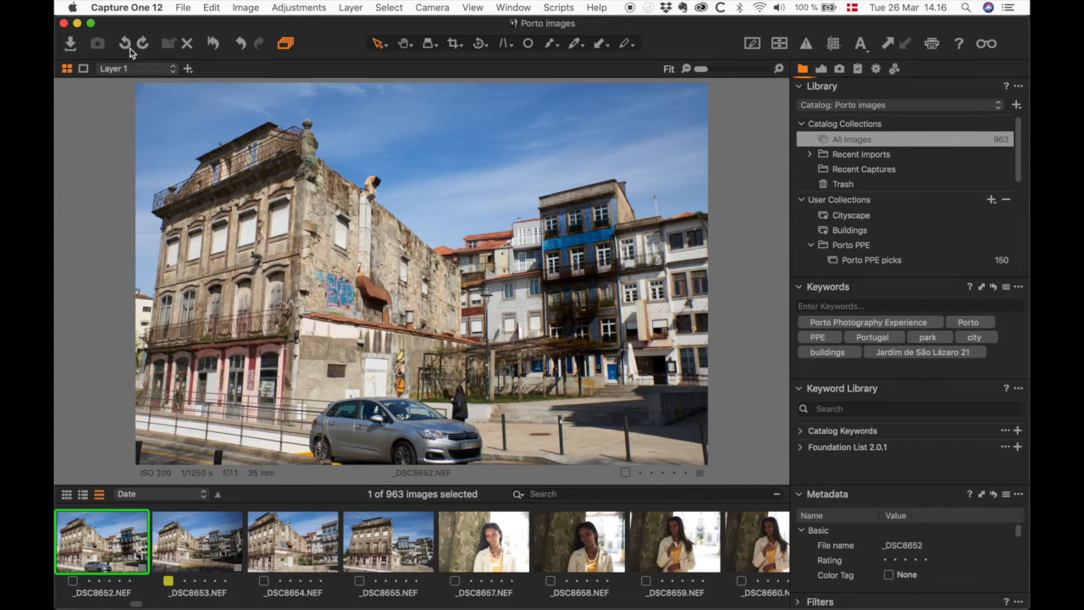
- Show the Lightroom catalog option among the catalog import choices, without starting an import
click(183, 7)
mouse_move(241, 111)
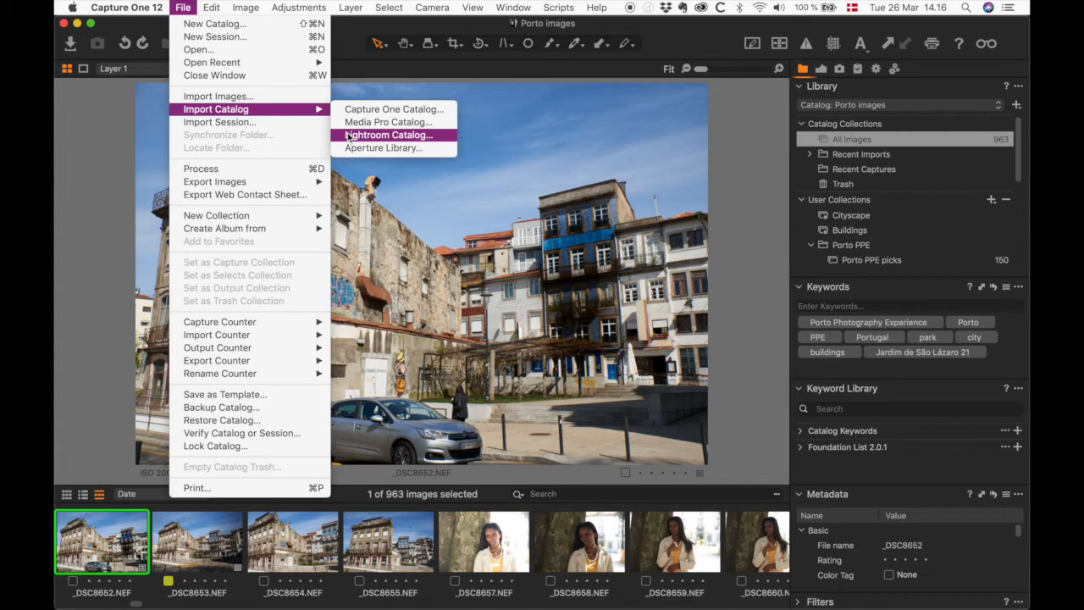
click(81, 141)
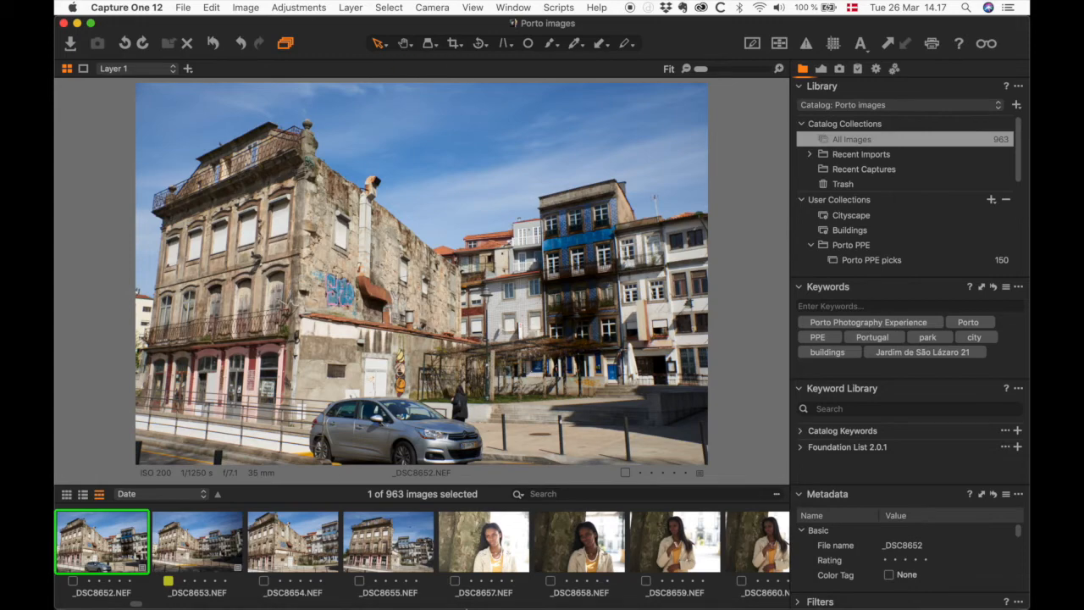
- Switch to Lightroom, review the options for exporting the 2016-04-30 library folder as a catalog, and return to Capture One
mouse_move(522, 597)
click(577, 592)
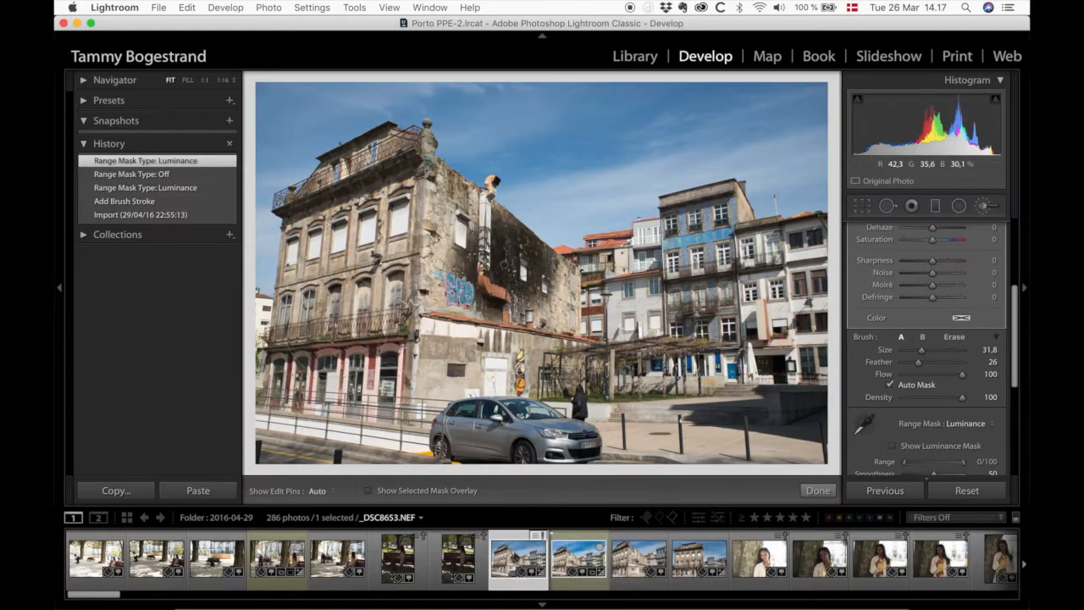
click(637, 58)
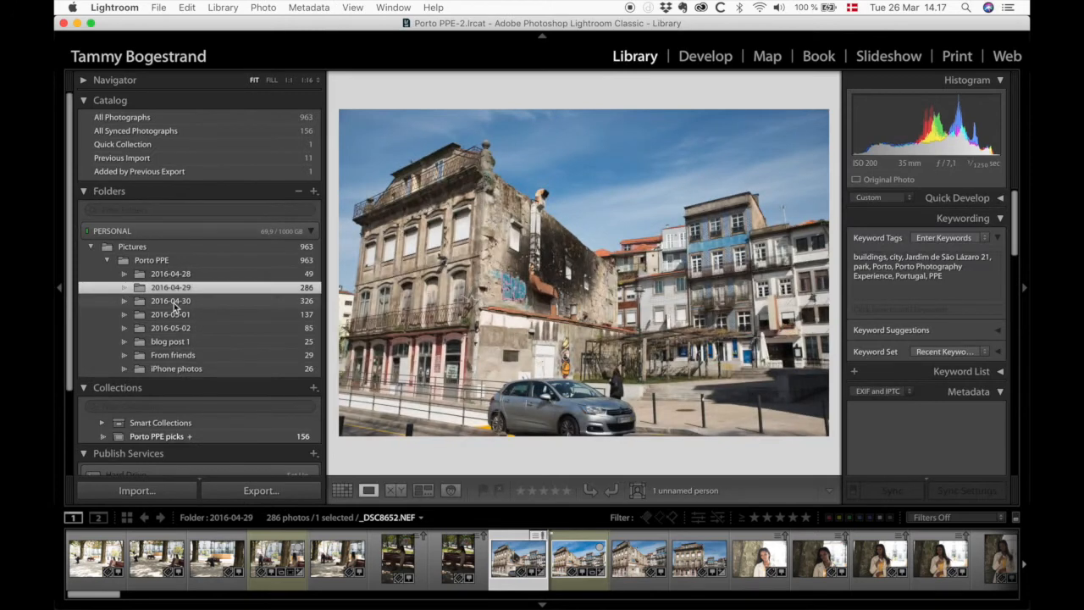
click(174, 302)
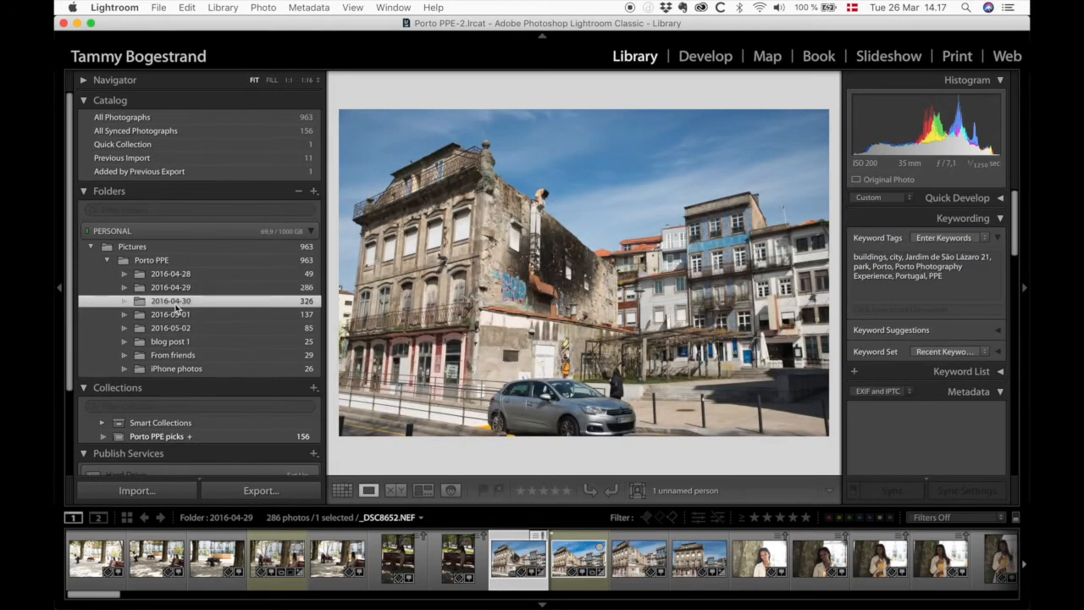
right_click(174, 303)
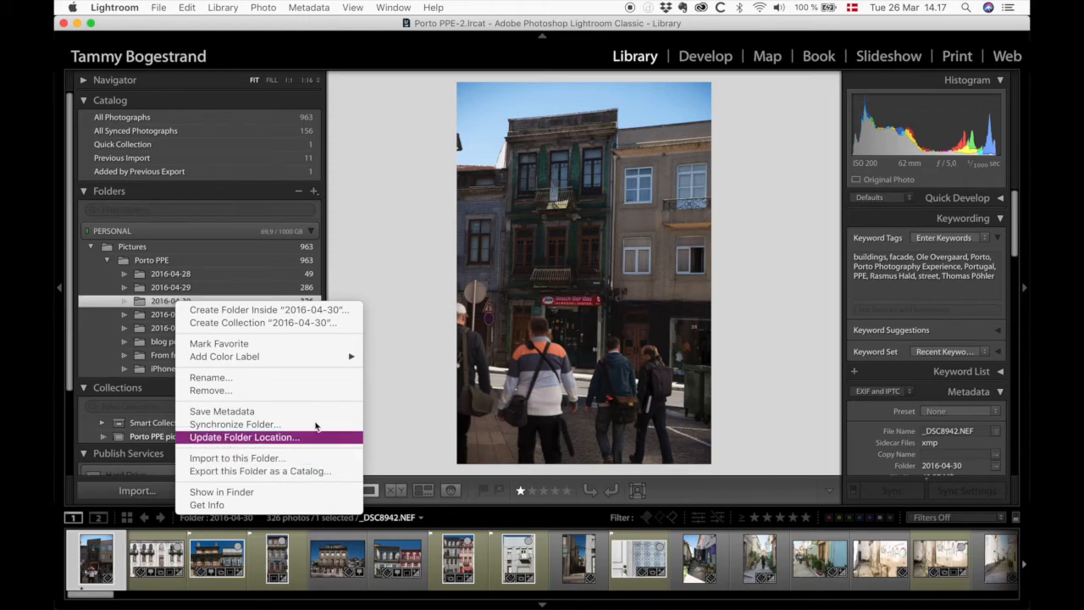
click(416, 179)
key(super+Tab)
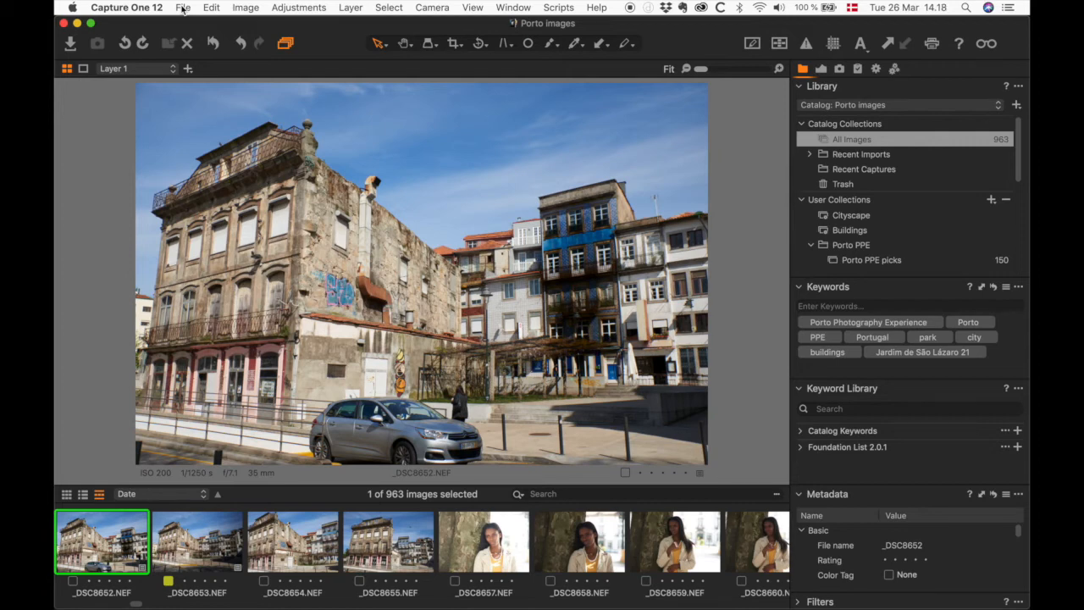
- Review the source and destination settings for importing images, and cancel without importing
click(183, 8)
mouse_move(218, 110)
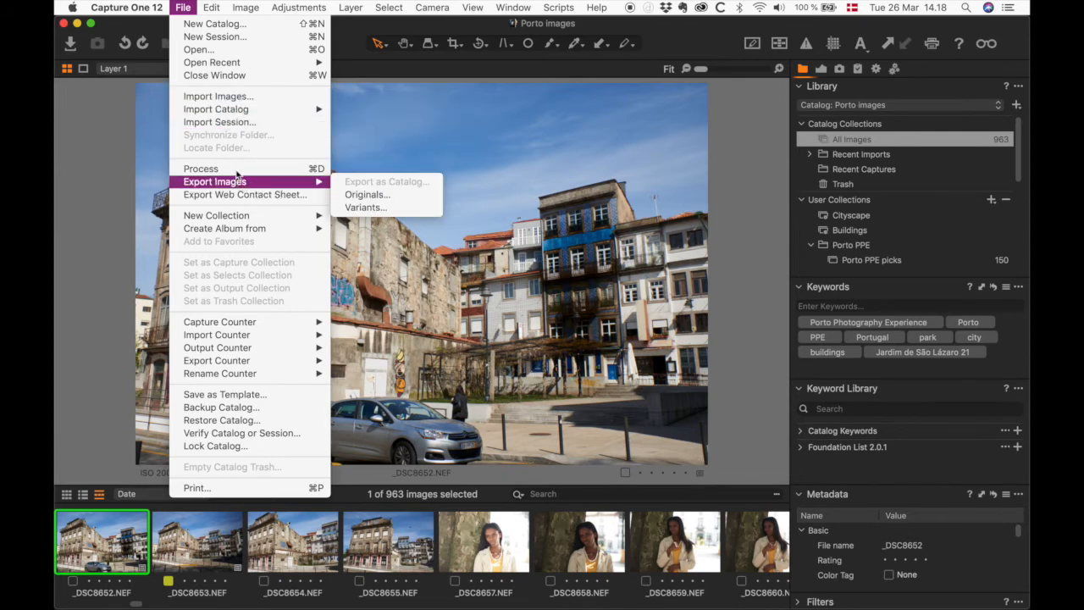
mouse_move(255, 110)
click(249, 96)
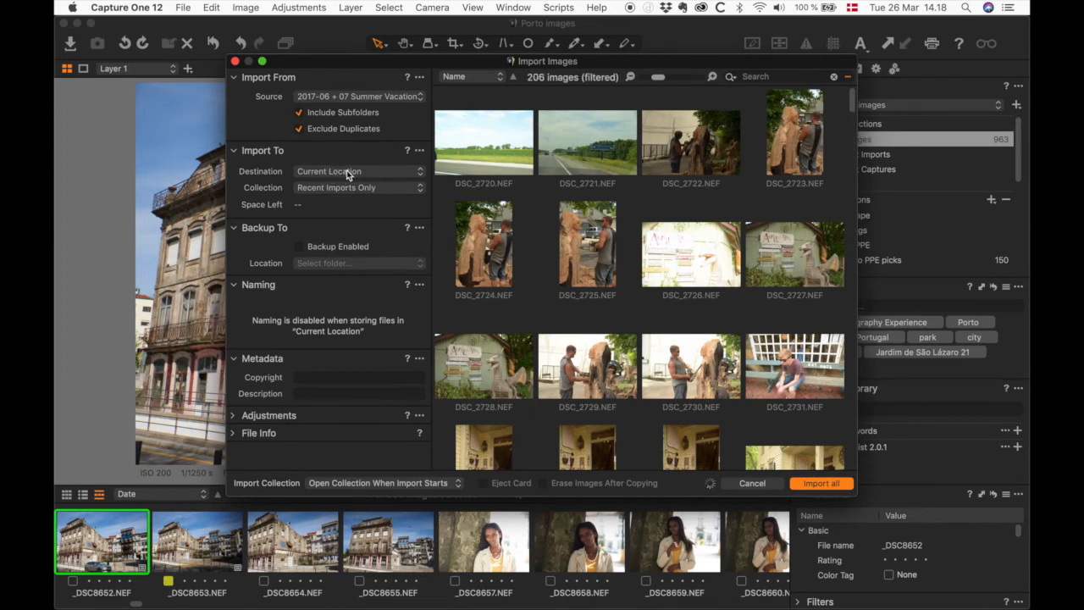
click(766, 482)
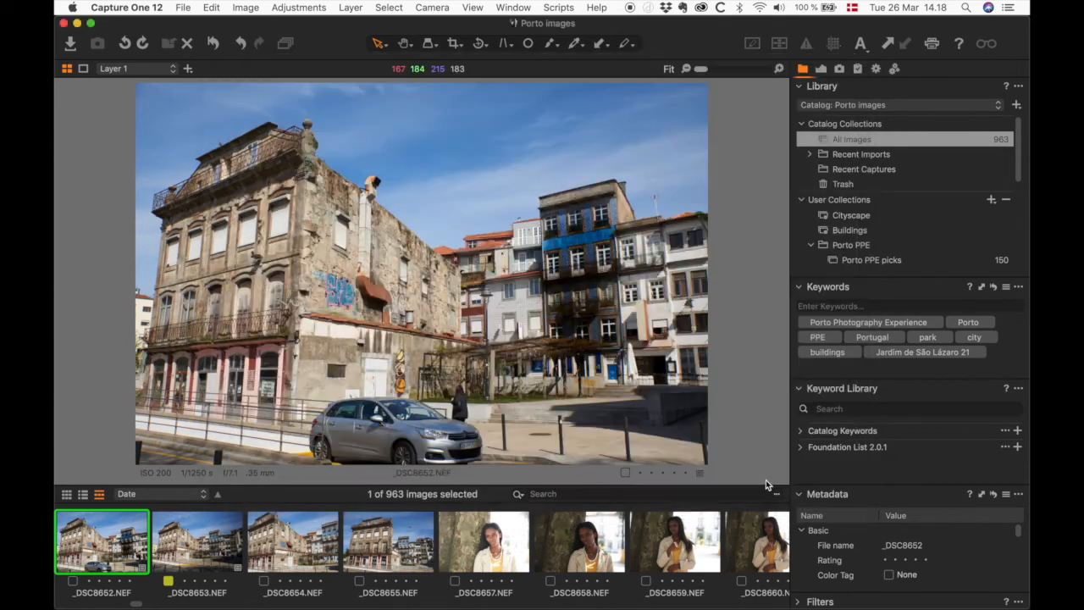
- Switch to Finder and inspect the P52 Meet-up 2015 and Porto PPE folders inside C1-LR Catalogs
key(super+Tab)
key(super+Tab)
key(super+Tab)
key(super+Tab)
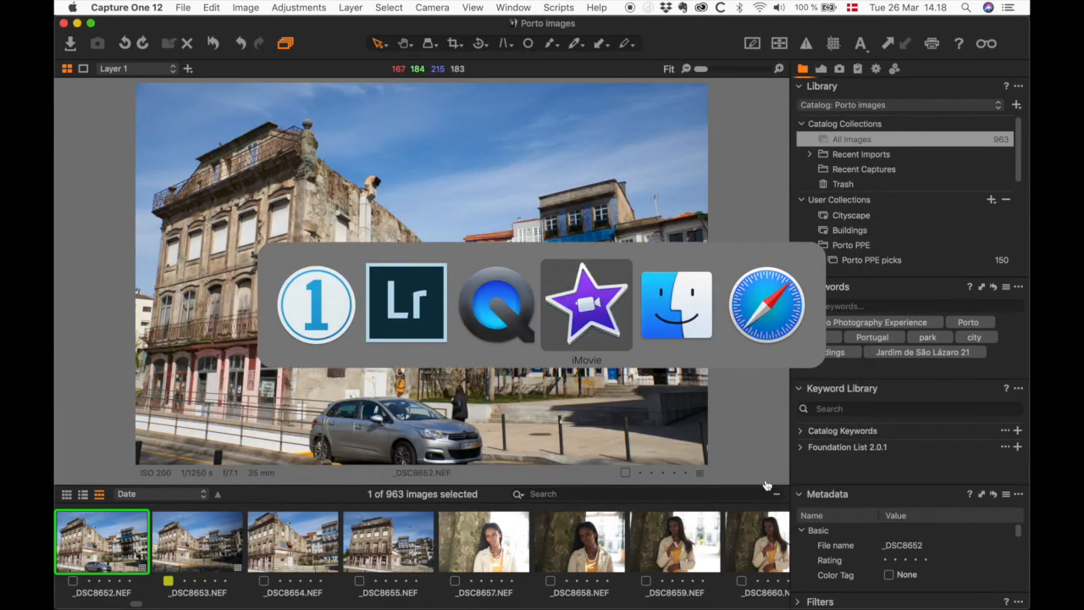
click(445, 173)
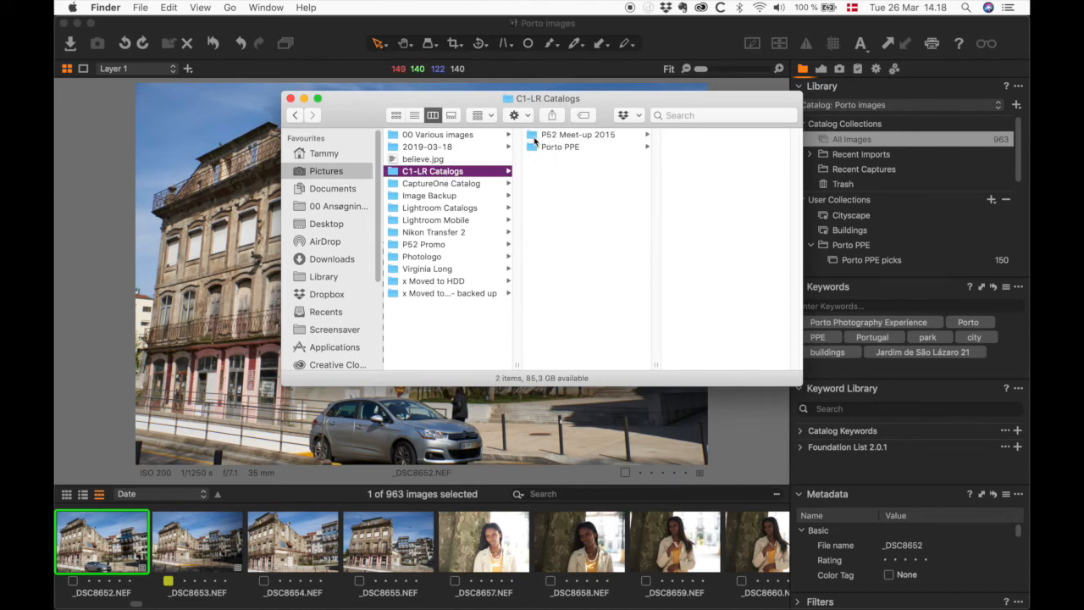
click(534, 141)
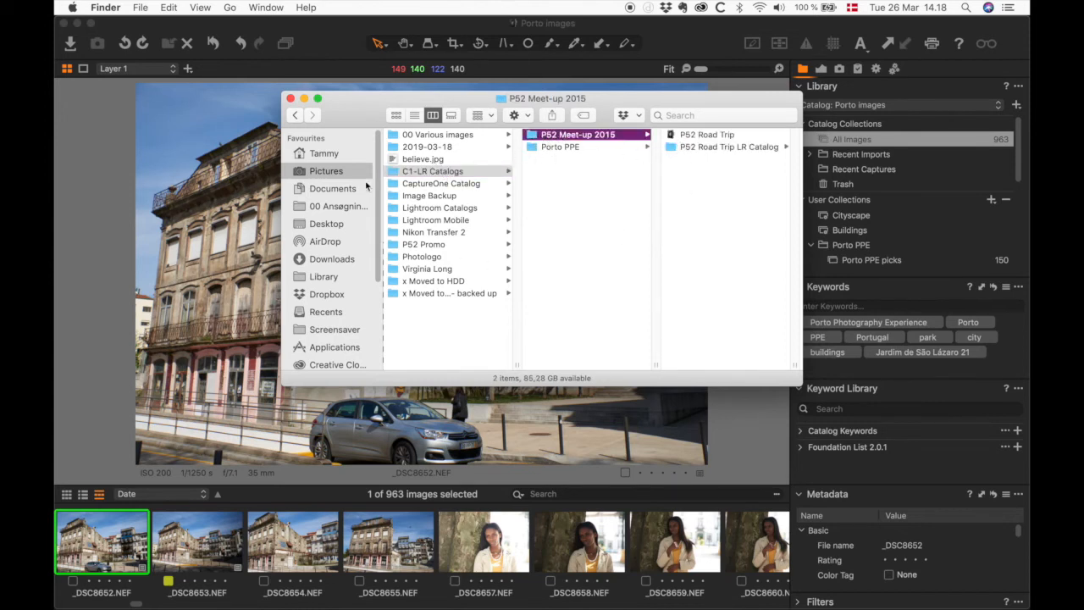
click(540, 149)
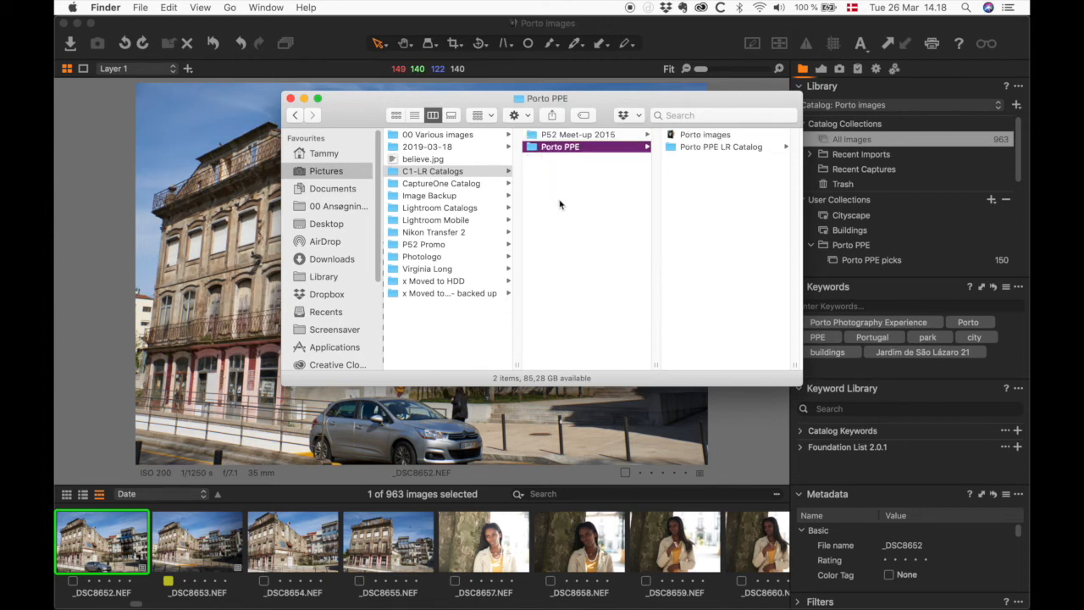
click(676, 45)
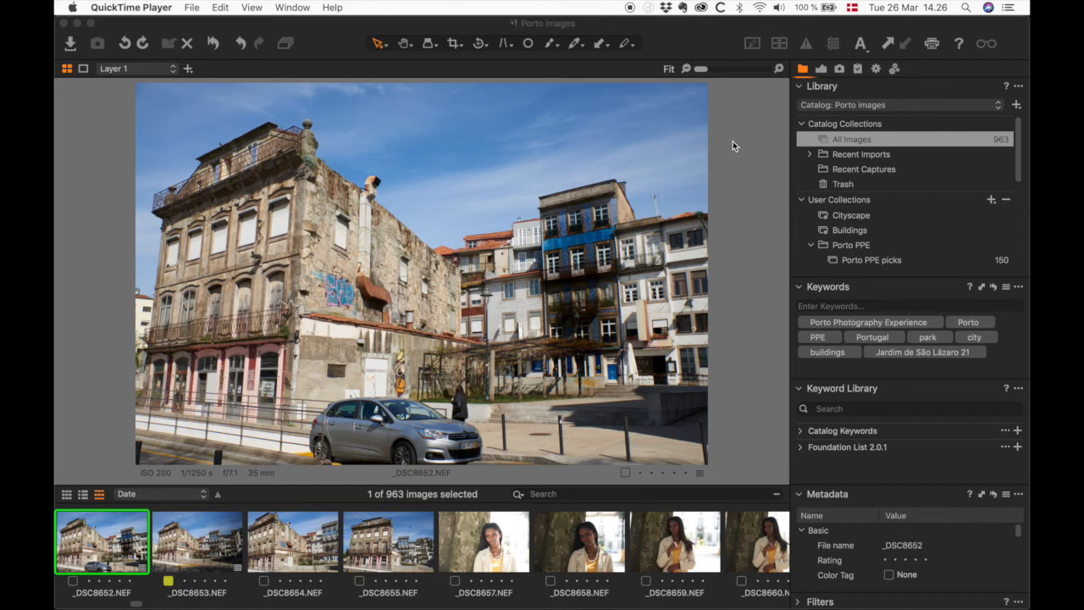
- Return to Capture One, open the Resource Hub and look through its tutorials and webinars
click(513, 19)
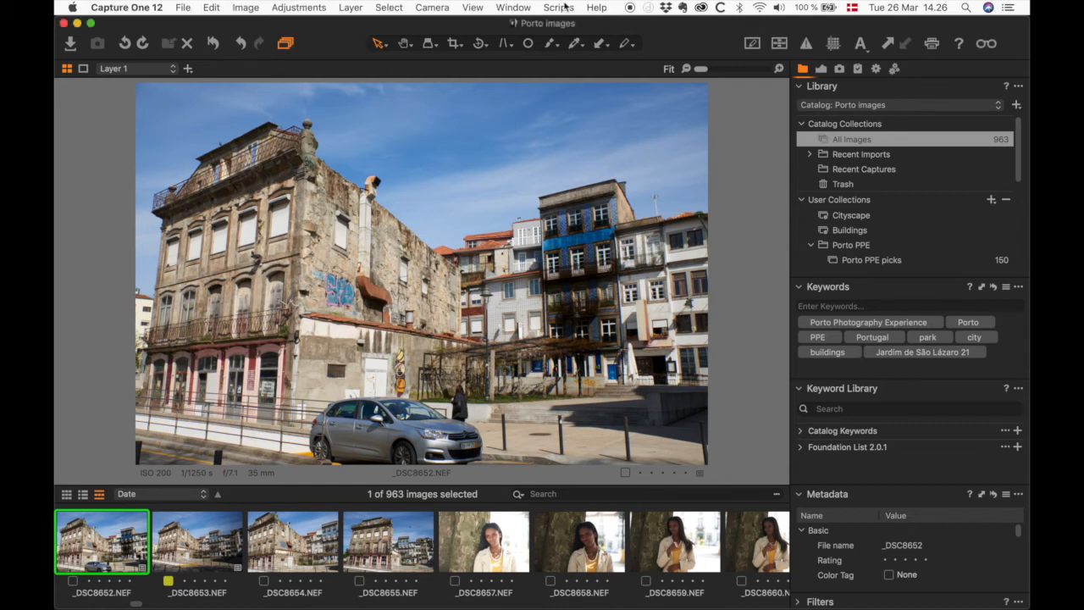
click(598, 8)
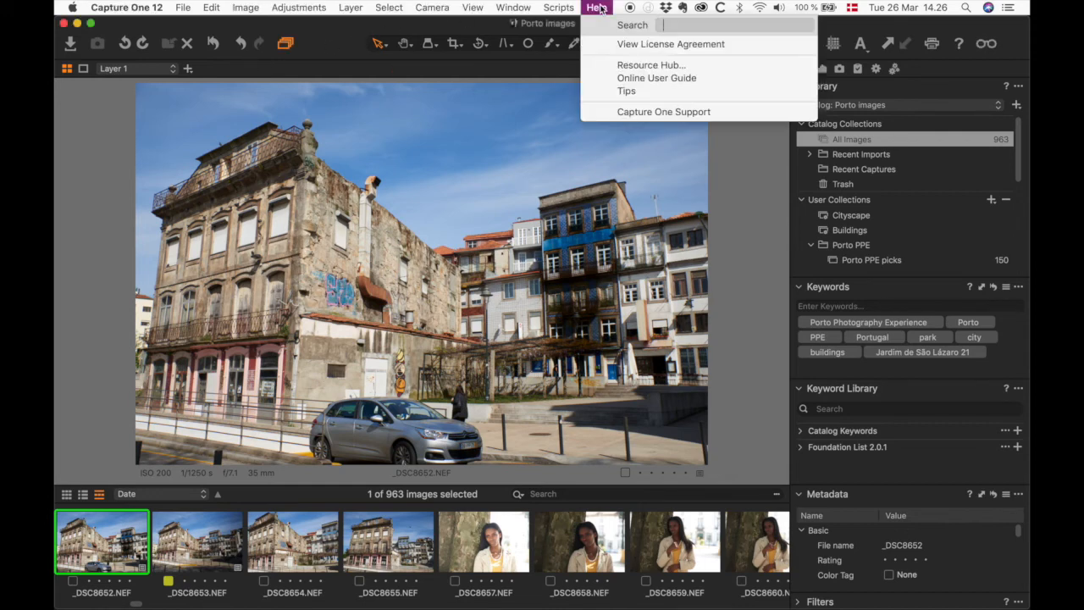
click(659, 65)
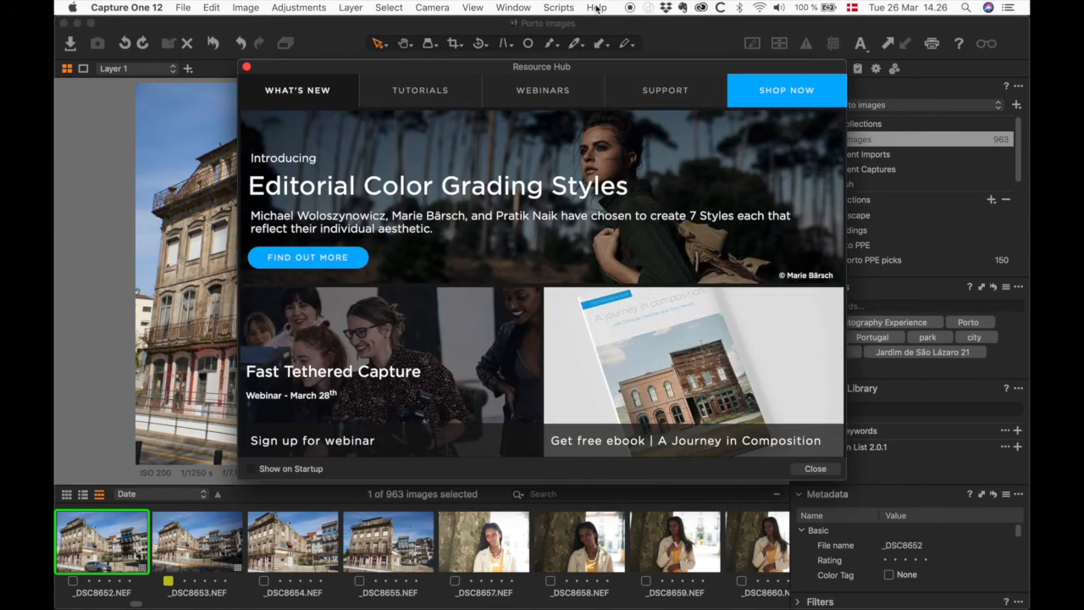
click(598, 8)
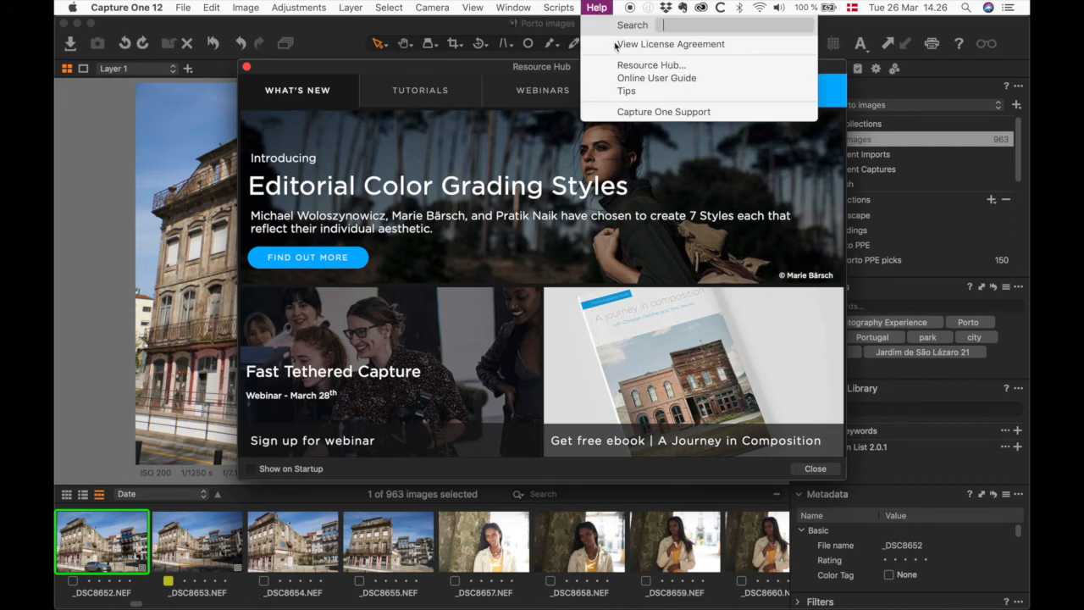
click(437, 100)
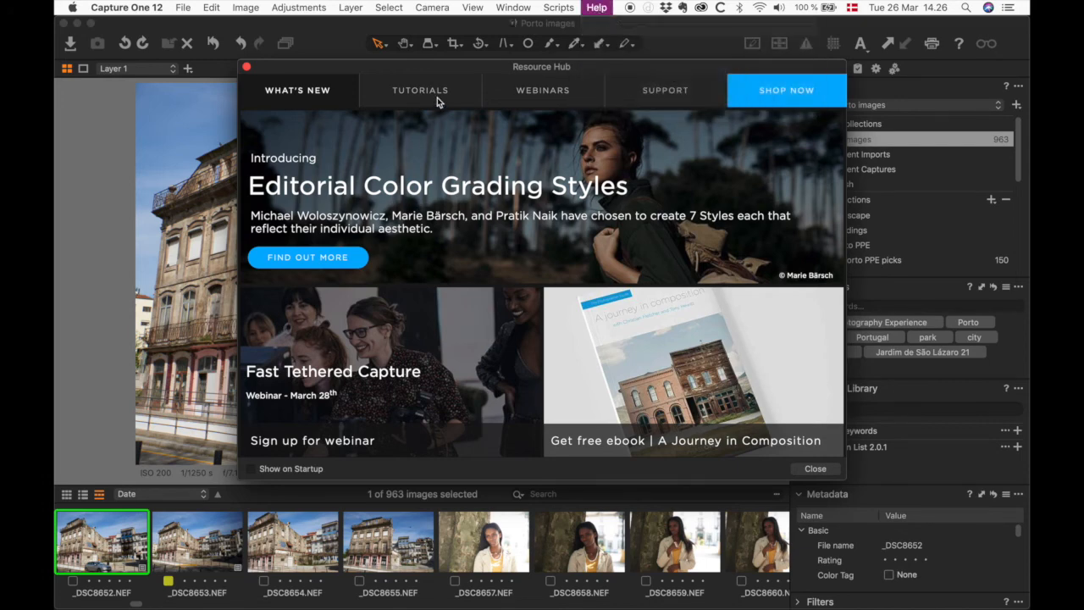
click(437, 100)
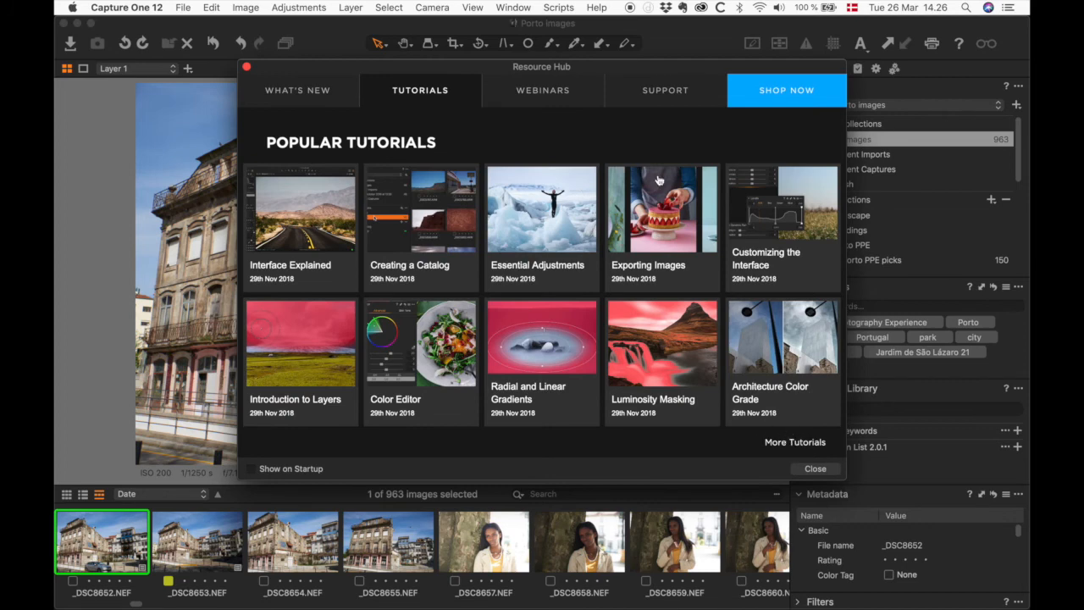
click(558, 103)
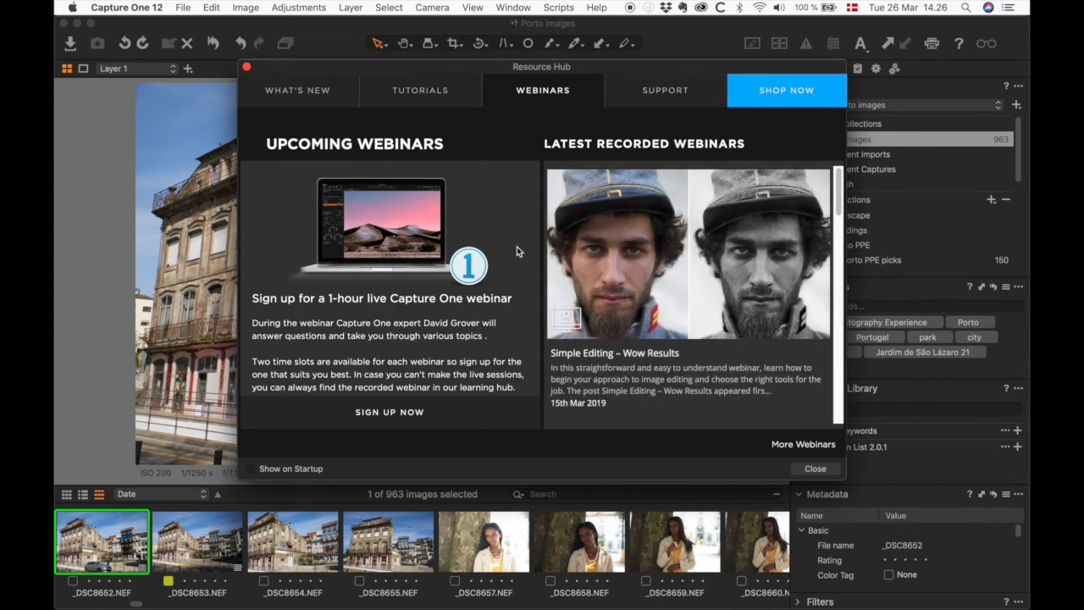
click(415, 99)
- Switch to Safari, show the Capture One Learning Hub tutorials and filter them by the Getting Started user level
click(684, 341)
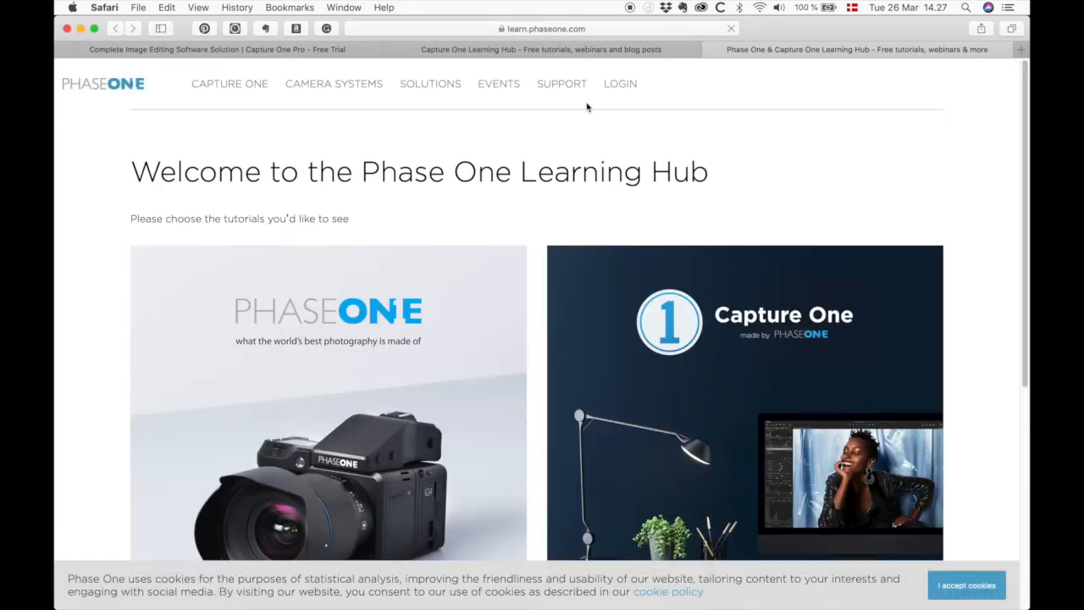
scroll(587, 107, down, 5)
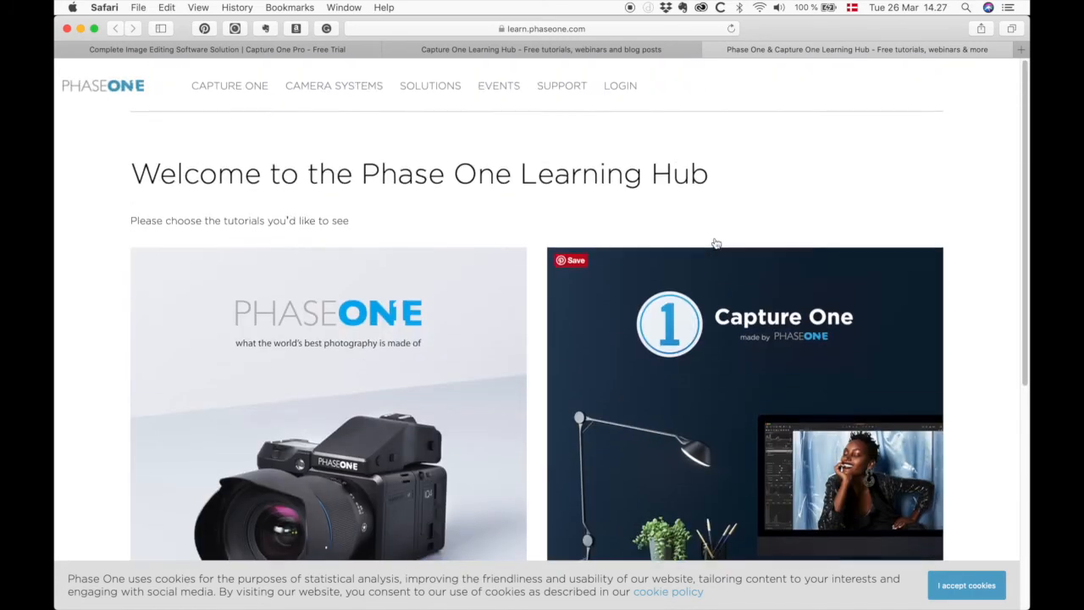
scroll(714, 244, up, 5)
click(528, 51)
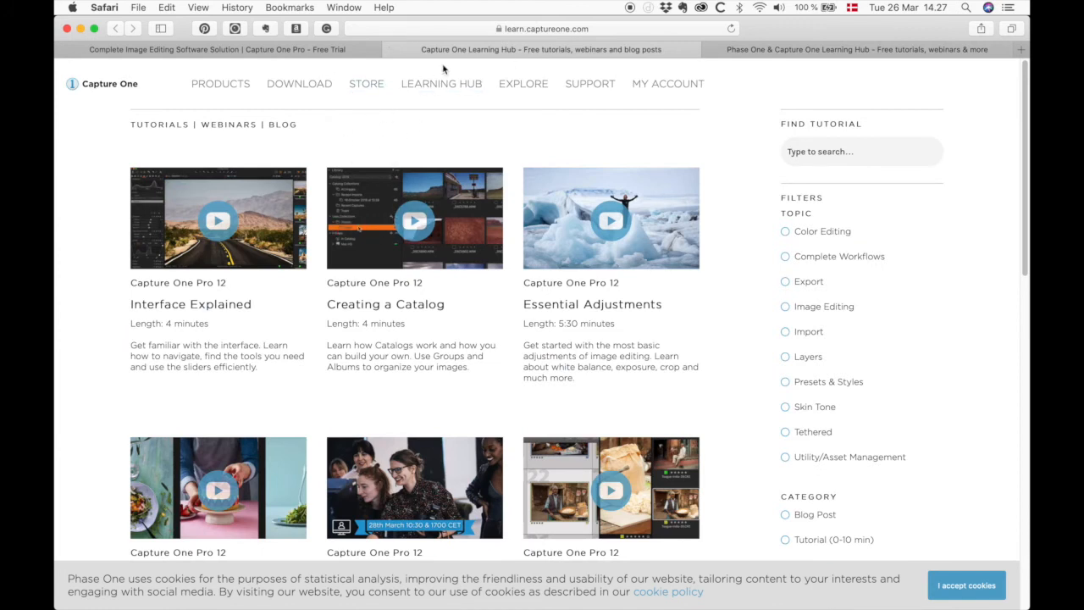
click(441, 85)
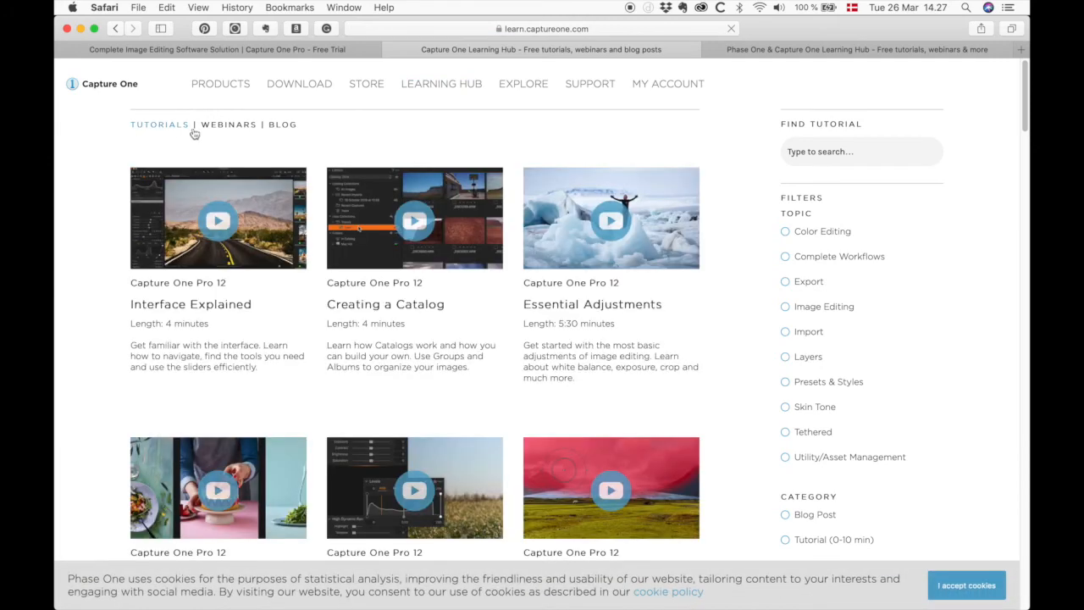
scroll(773, 237, down, 1)
scroll(773, 237, down, 8)
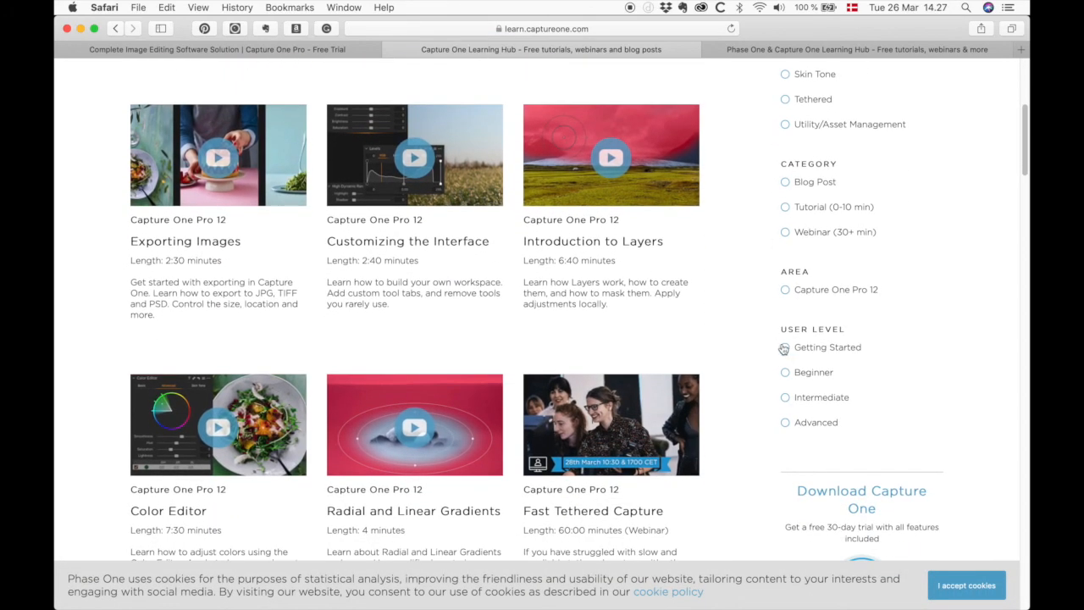
click(786, 349)
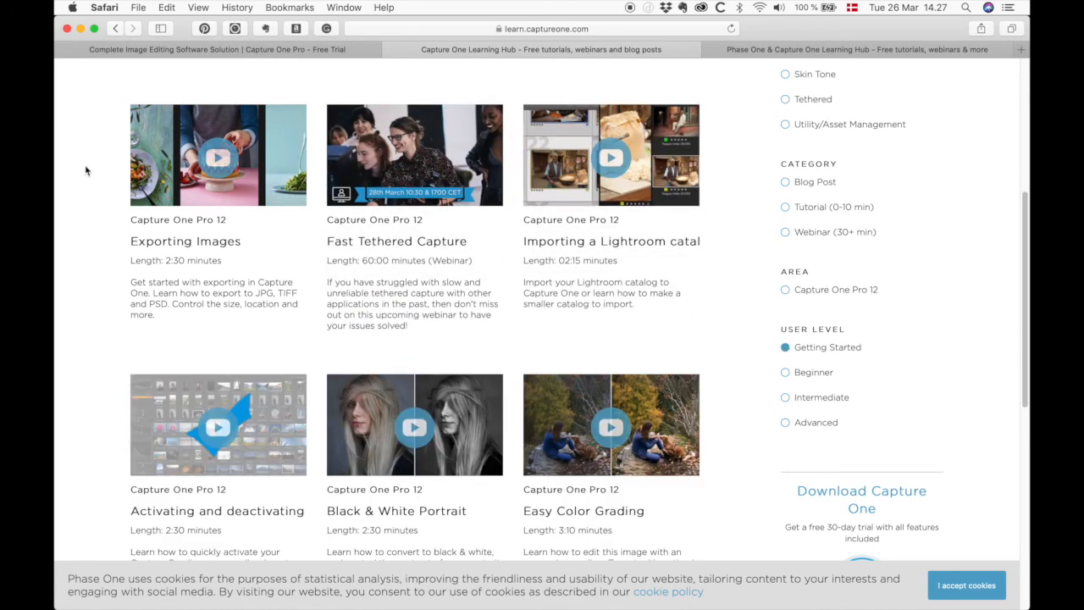
- Look through the Getting Started tutorials, return to Capture One and close the Resource Hub
scroll(85, 170, up, 3)
scroll(86, 170, up, 5)
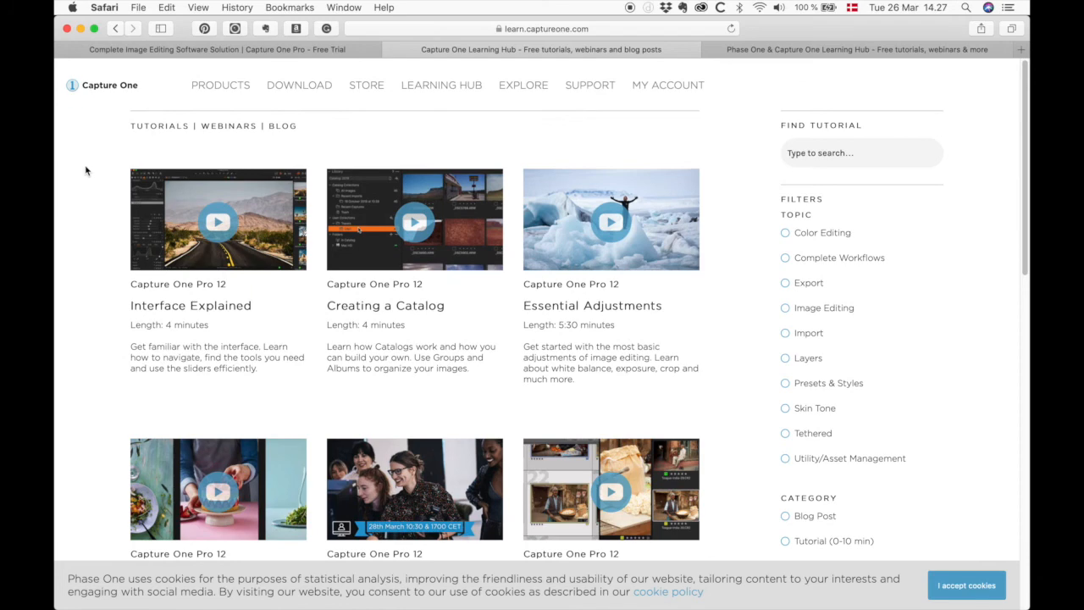
scroll(85, 170, down, 5)
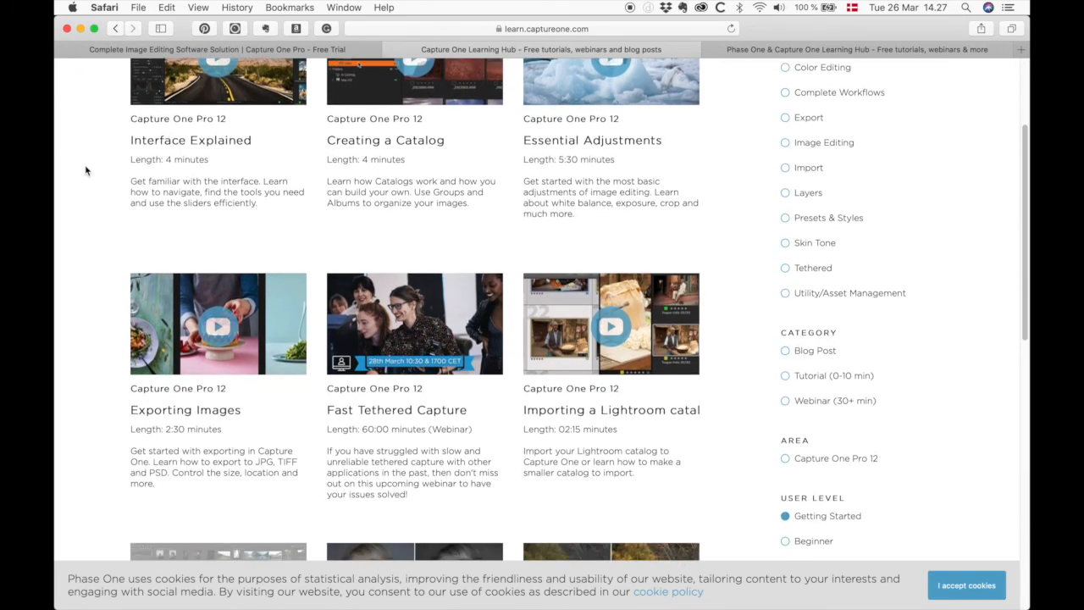
scroll(85, 170, down, 5)
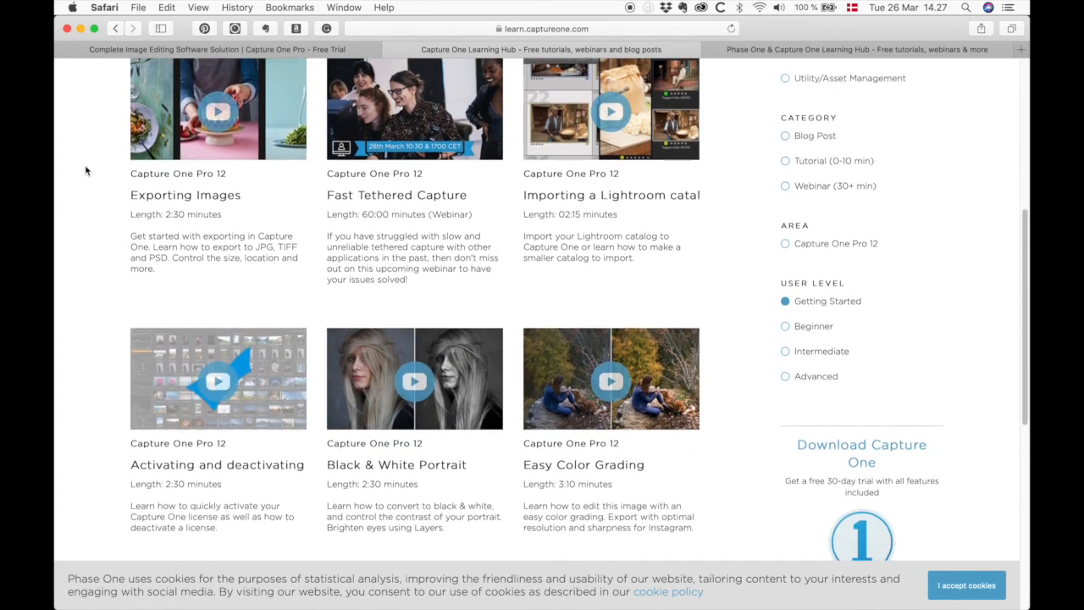
scroll(85, 170, down, 1)
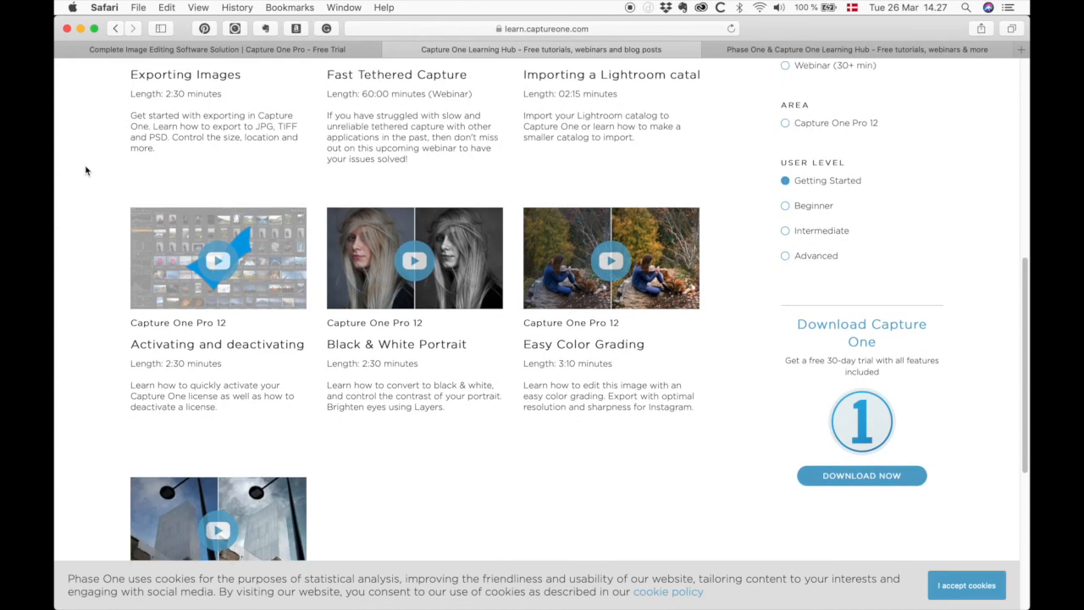
scroll(85, 170, down, 2)
scroll(86, 170, up, 10)
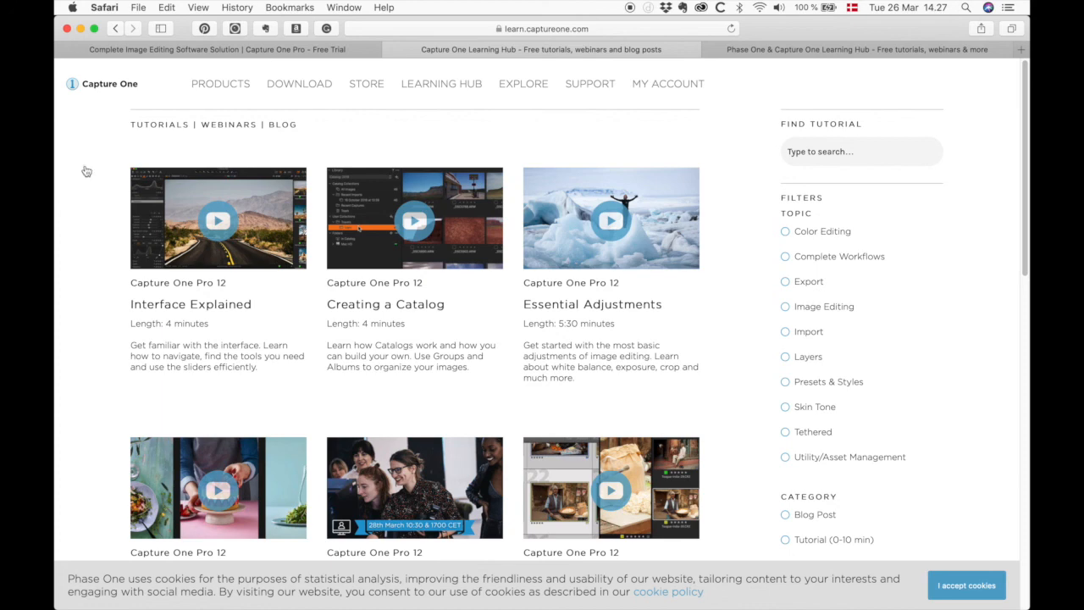
key(super+Tab)
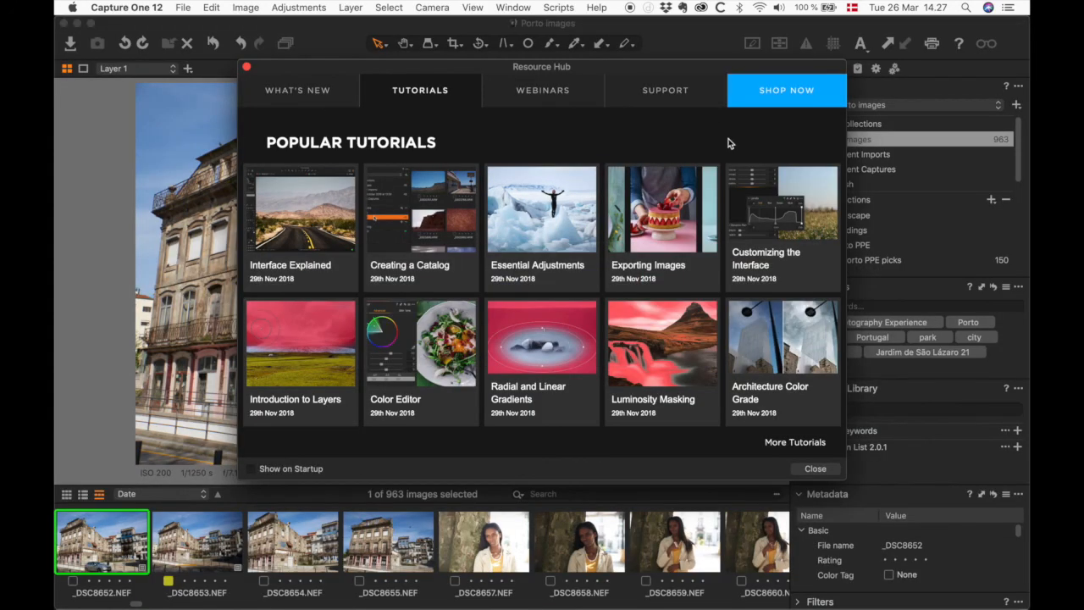
click(817, 469)
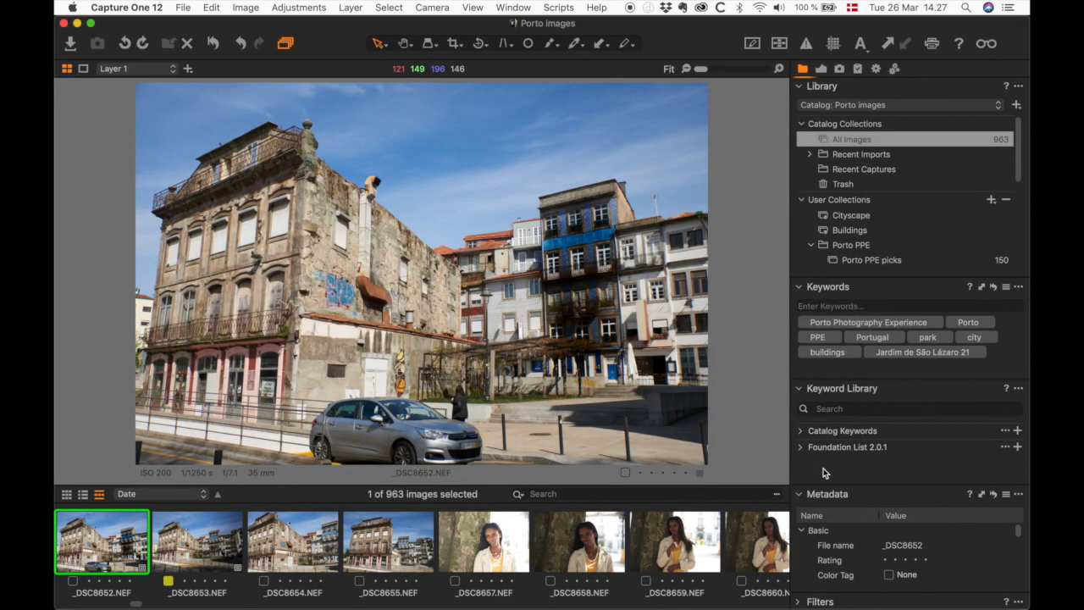